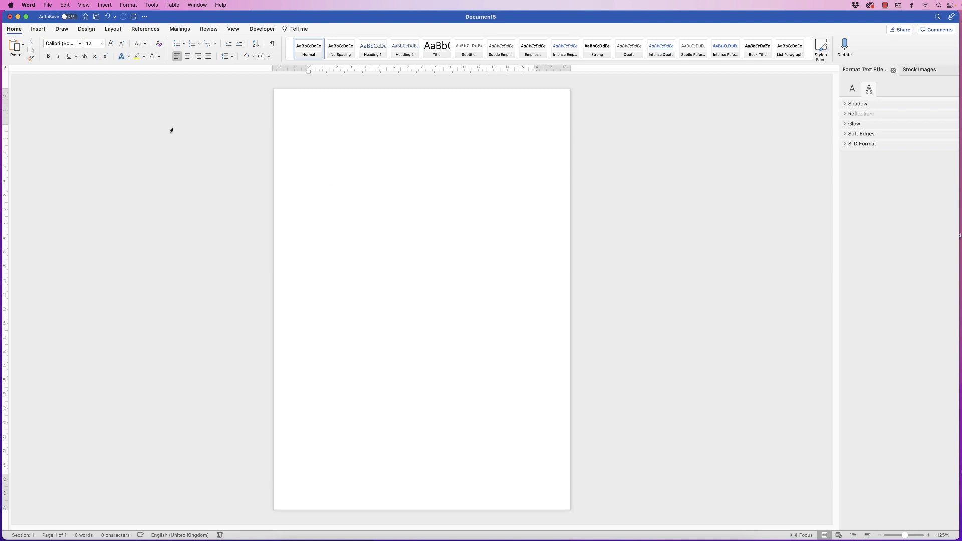
Set the page colour to a light grey theme swatch.
left_click(86, 28)
left_click(561, 44)
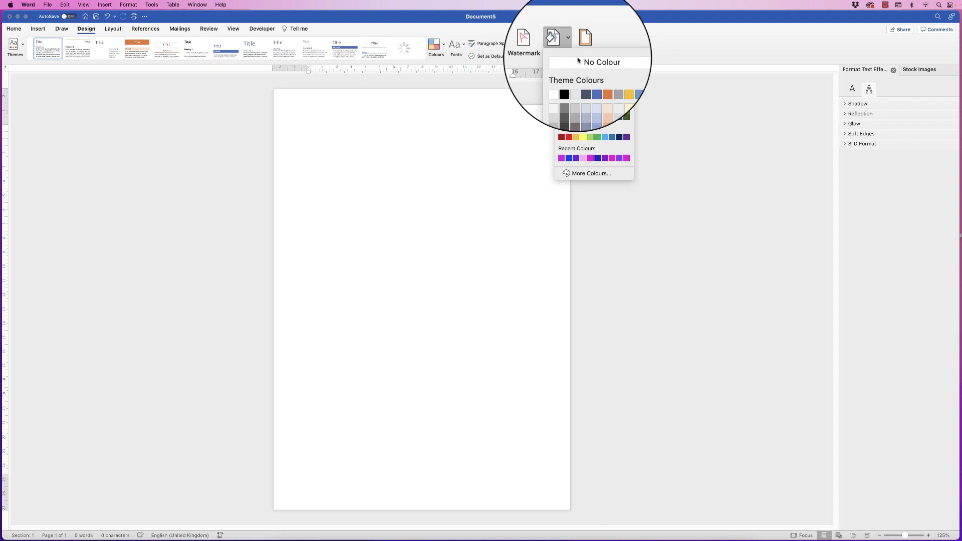
left_click(575, 82)
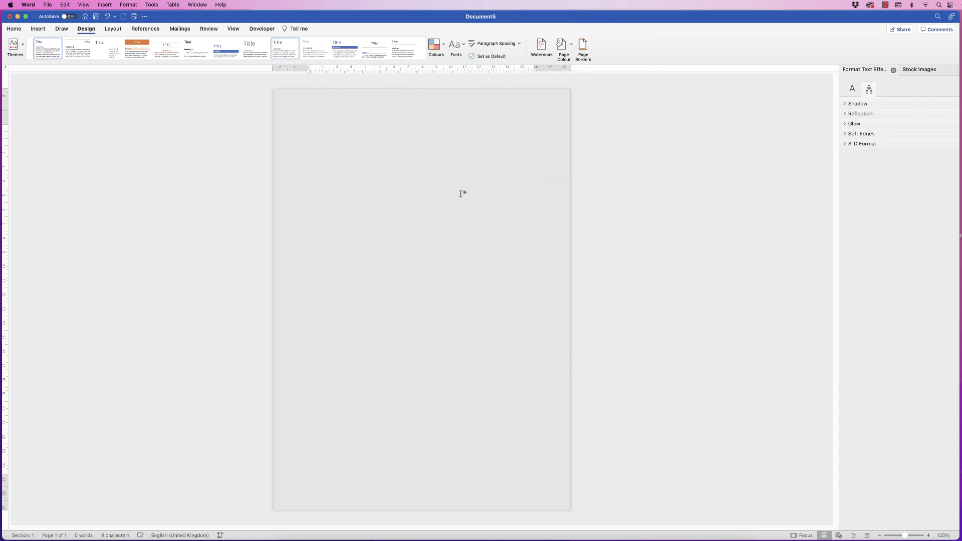
Insert the smiling mother-and-child stock image onto the page.
left_click(38, 28)
left_click(105, 50)
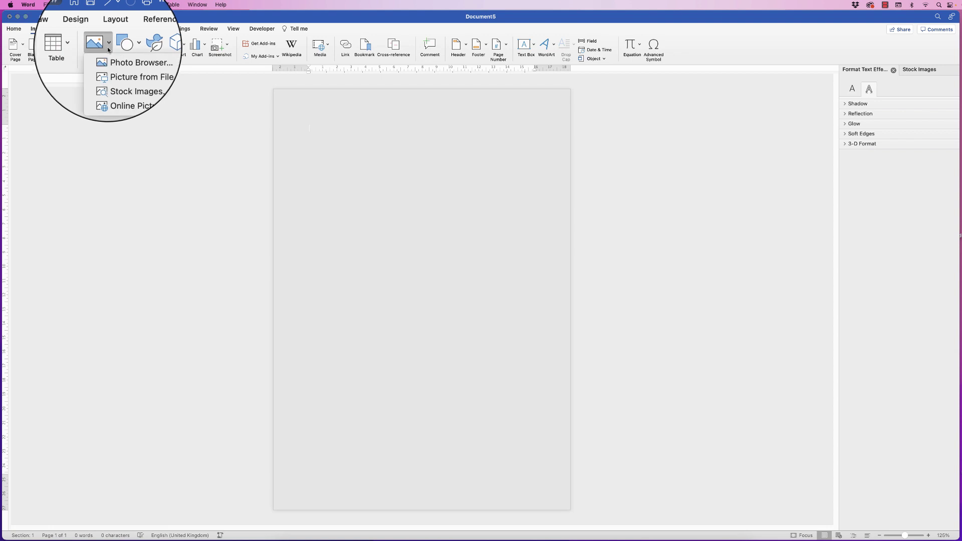
left_click(119, 79)
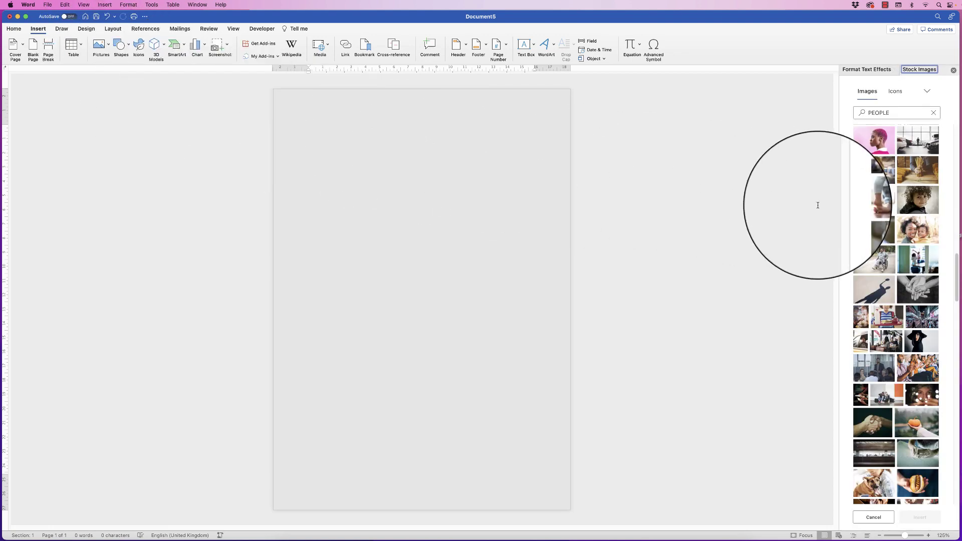
left_click(932, 222)
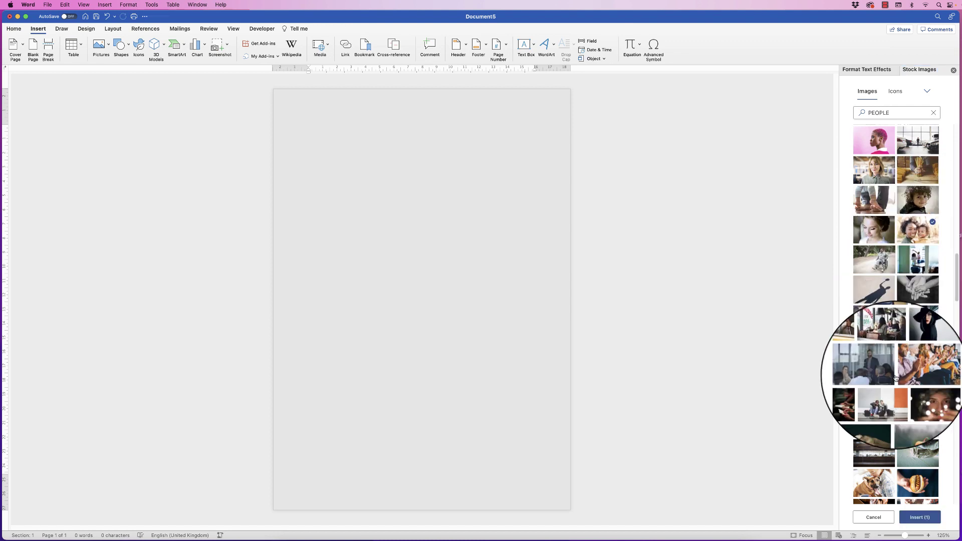
left_click(920, 518)
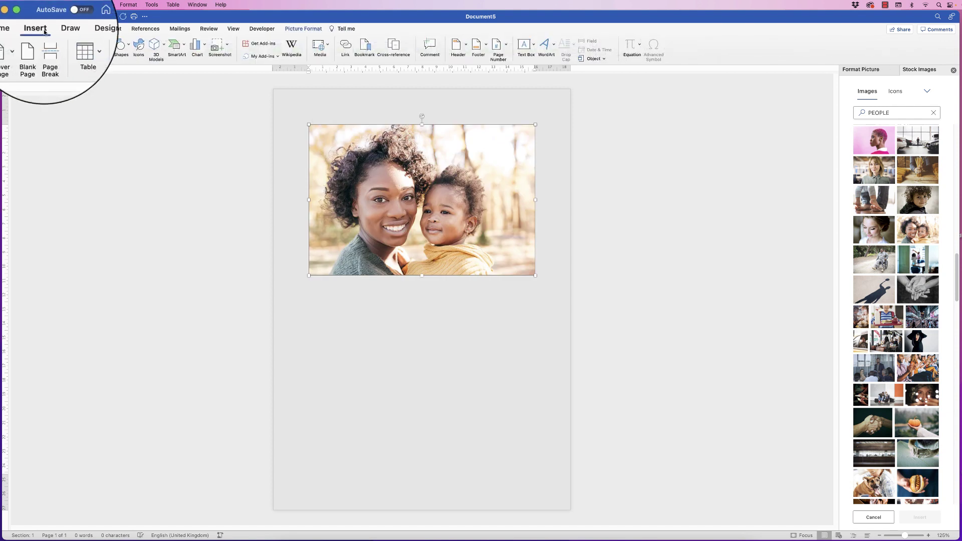
Shrink the photo slightly using its corner handle.
left_click(102, 50)
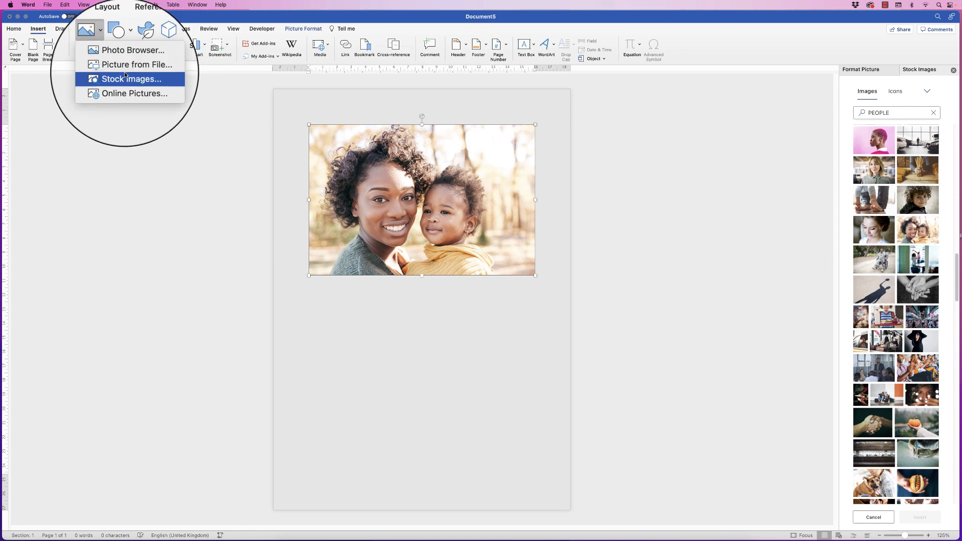
left_click(210, 112)
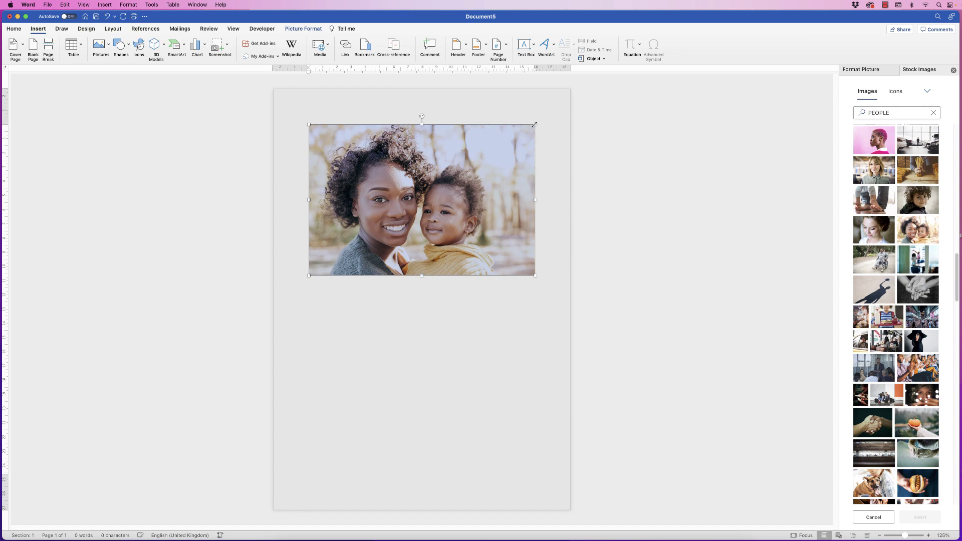
mouse_move(534, 125)
left_mouse_down()
mouse_move(482, 159)
mouse_move(536, 124)
mouse_move(524, 130)
left_mouse_up()
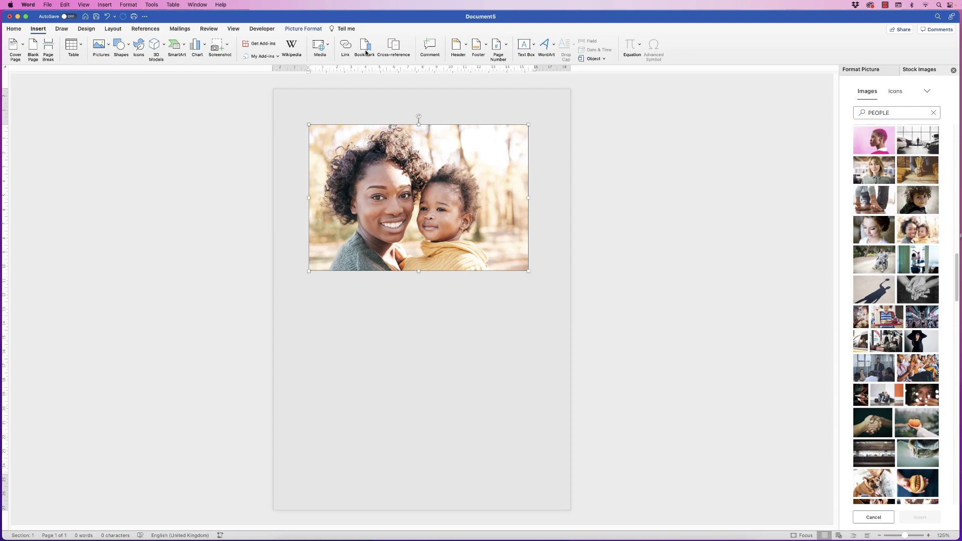
Set the photo's text wrapping to In Front of Text.
left_click(303, 28)
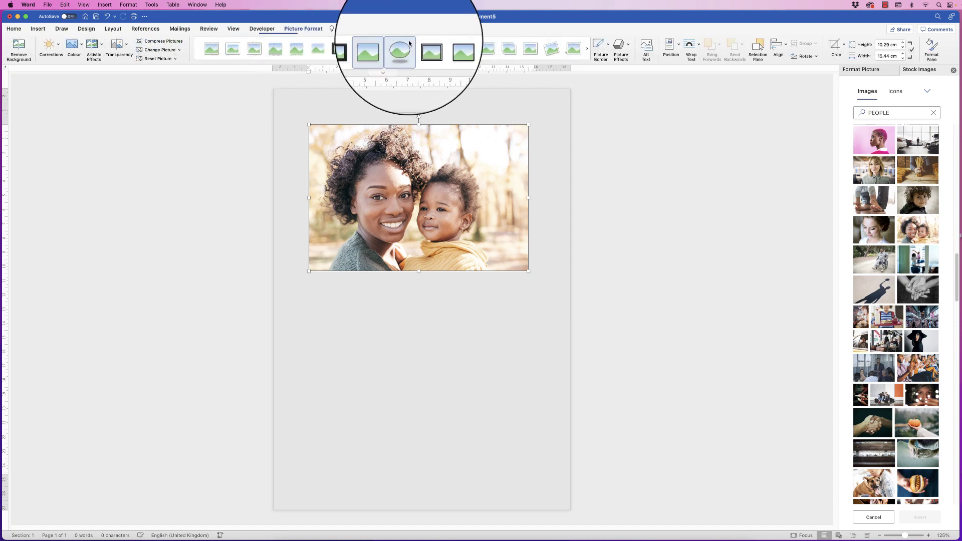
left_click(698, 45)
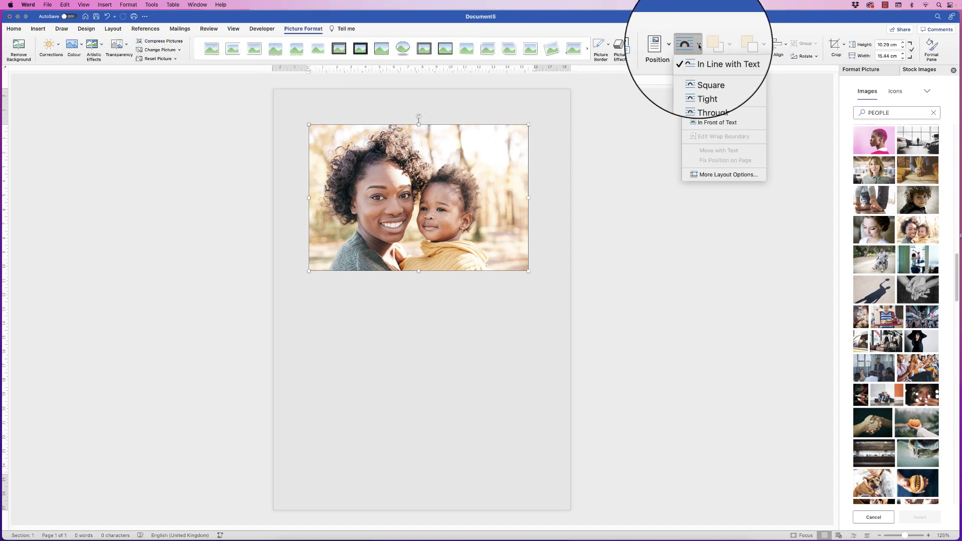
left_click(698, 122)
Drag the photo slightly down and left near the top of the page.
left_click_drag(433, 120, 467, 109)
left_click_drag(527, 108, 544, 121)
left_click_drag(439, 204, 439, 215)
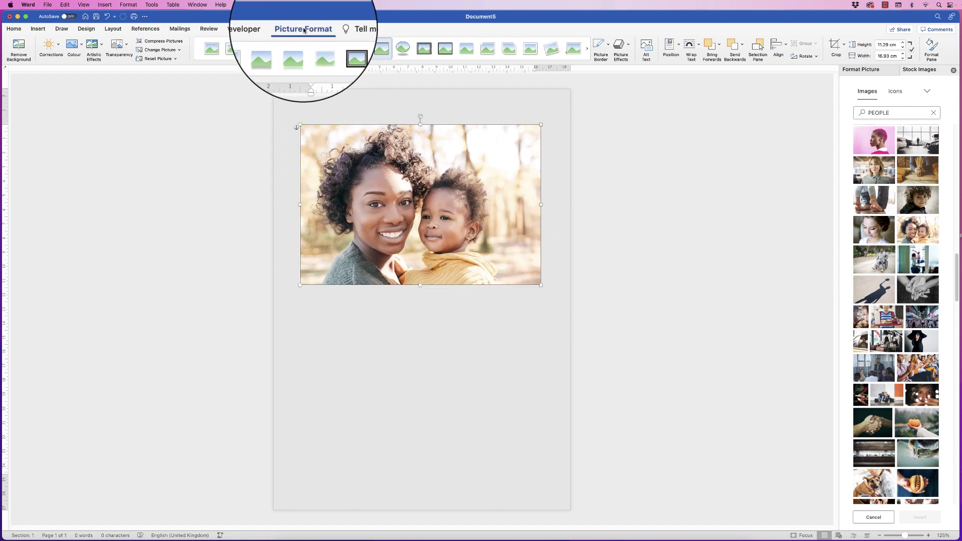
Give the photo a solid black 0.75 pt outline in the Fill & Line settings.
left_click(931, 46)
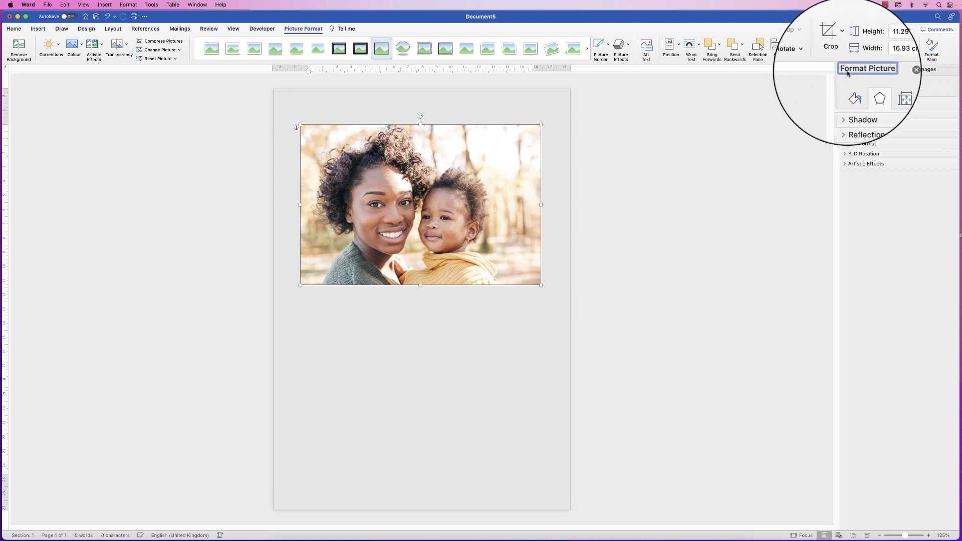
left_click(852, 90)
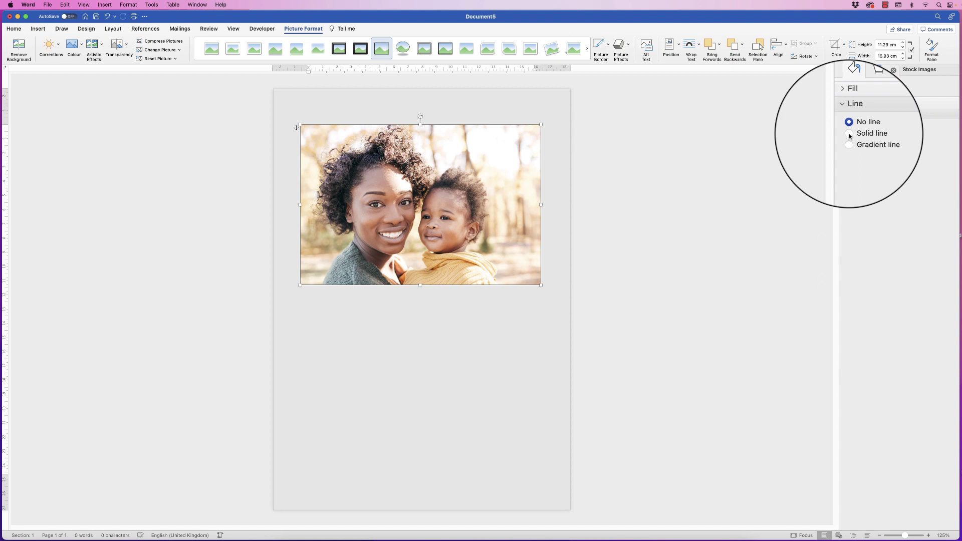
left_click(849, 134)
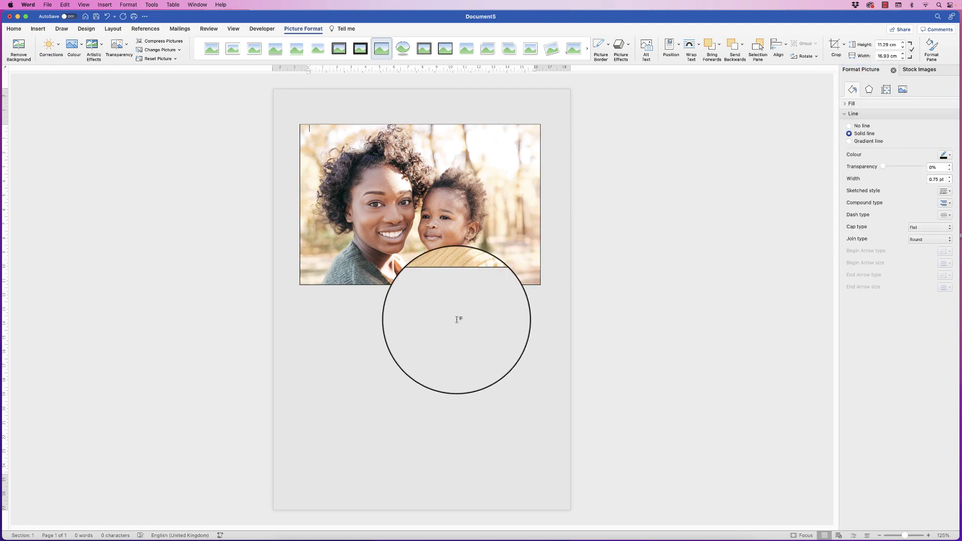
left_click(457, 321)
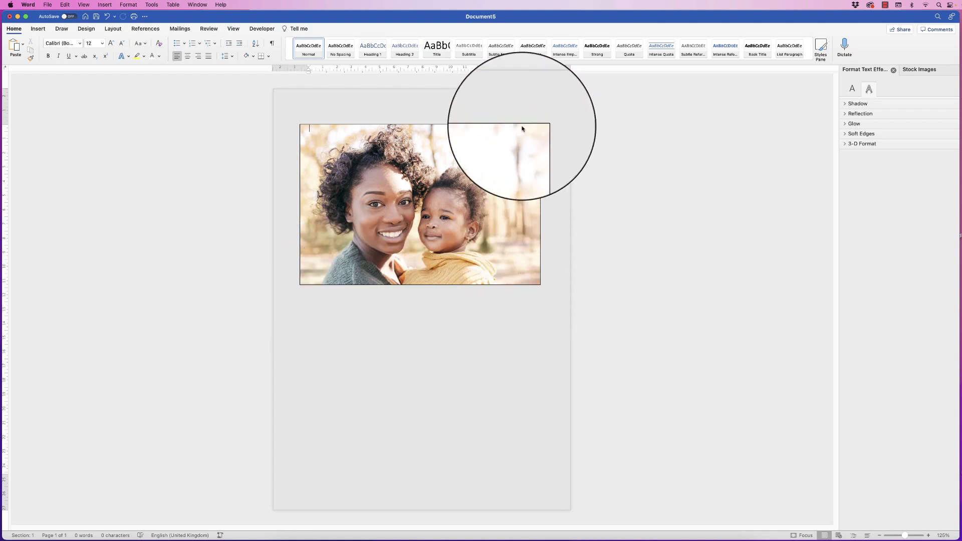
Make the photo's solid outline white and raise its width to 6.5 pt.
left_click(515, 183)
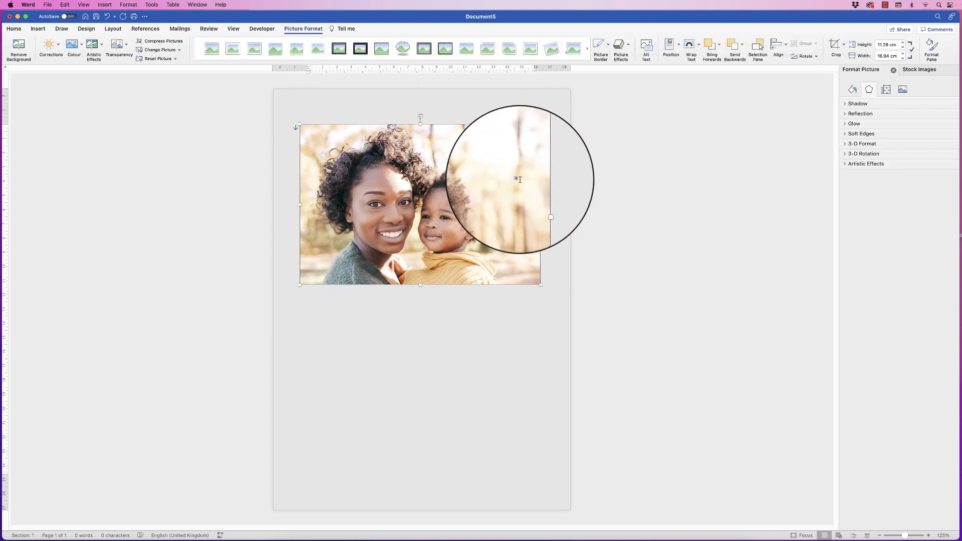
left_click(852, 90)
left_click(849, 133)
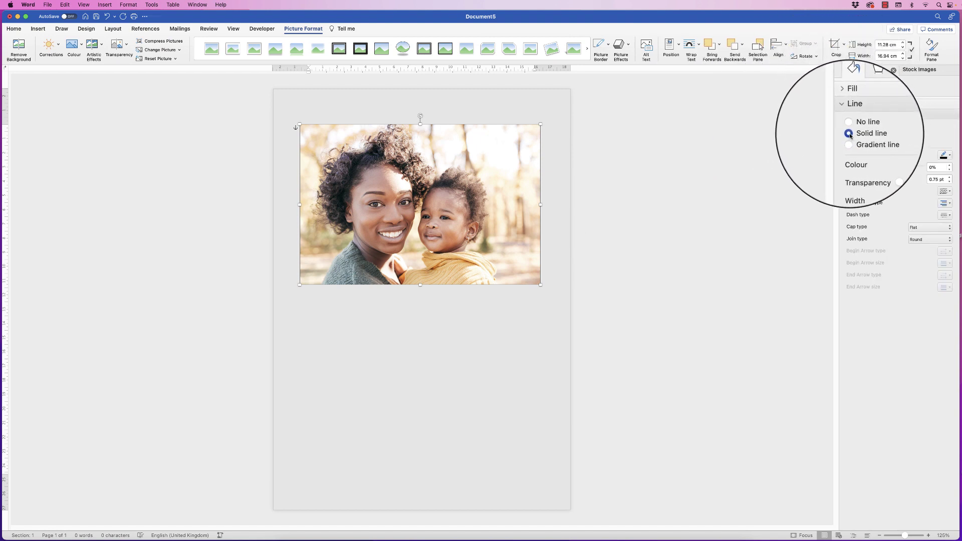
left_click(950, 157)
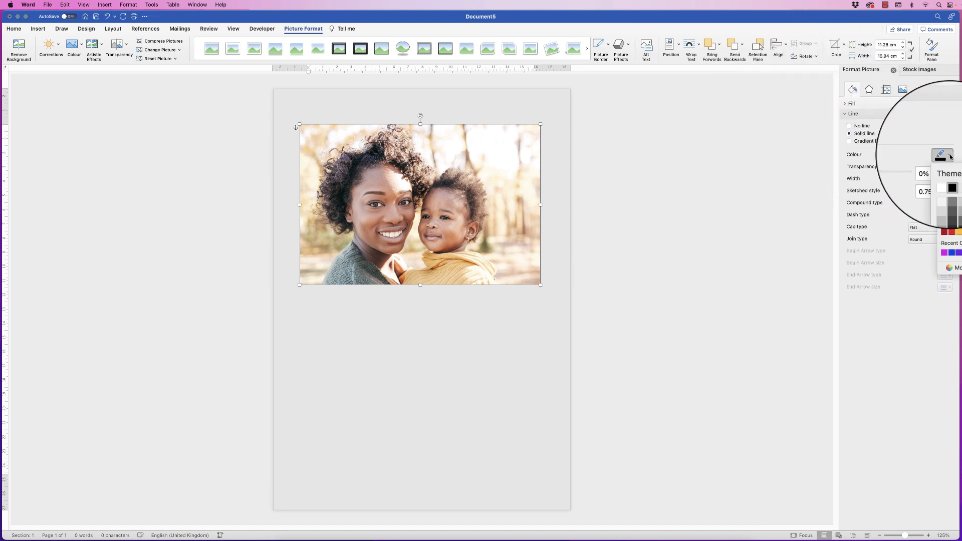
left_click(940, 181)
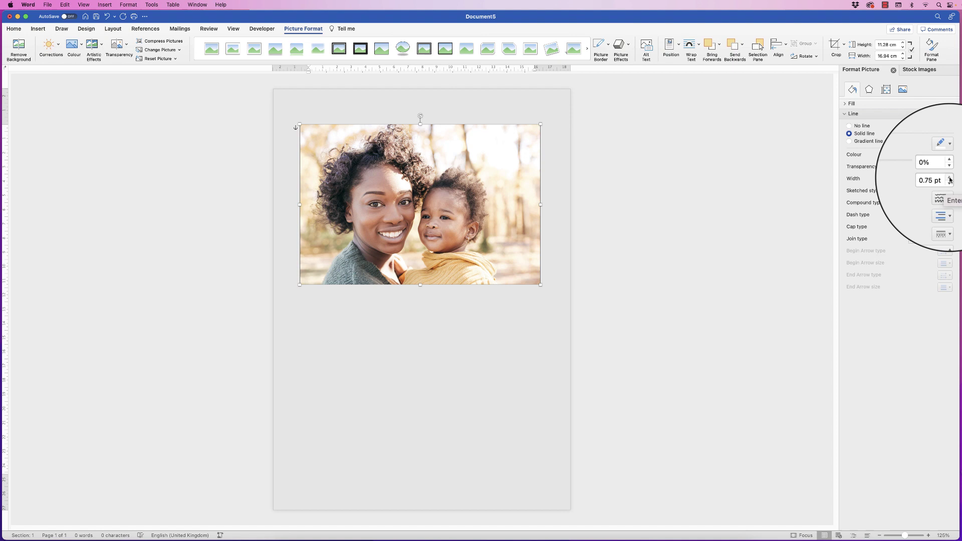
left_click(950, 178)
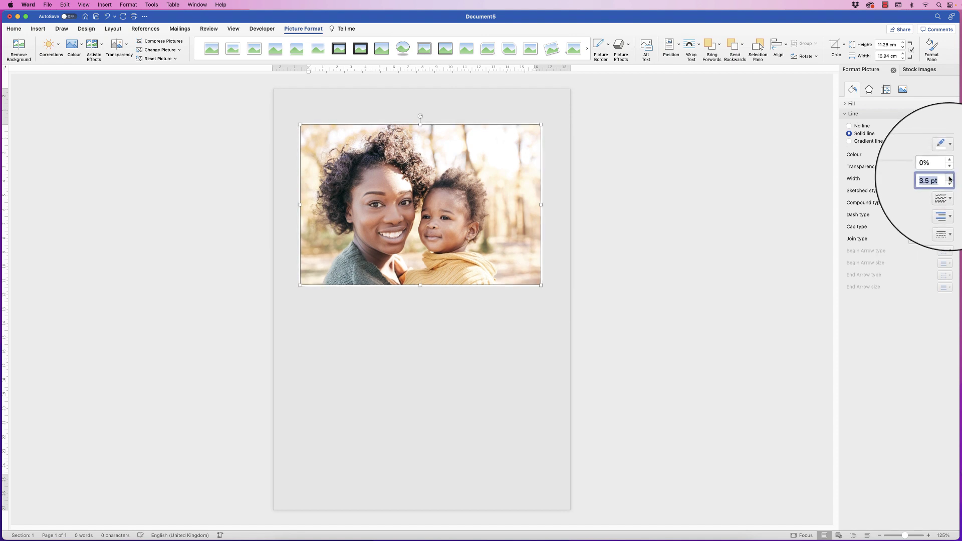
left_click(950, 178)
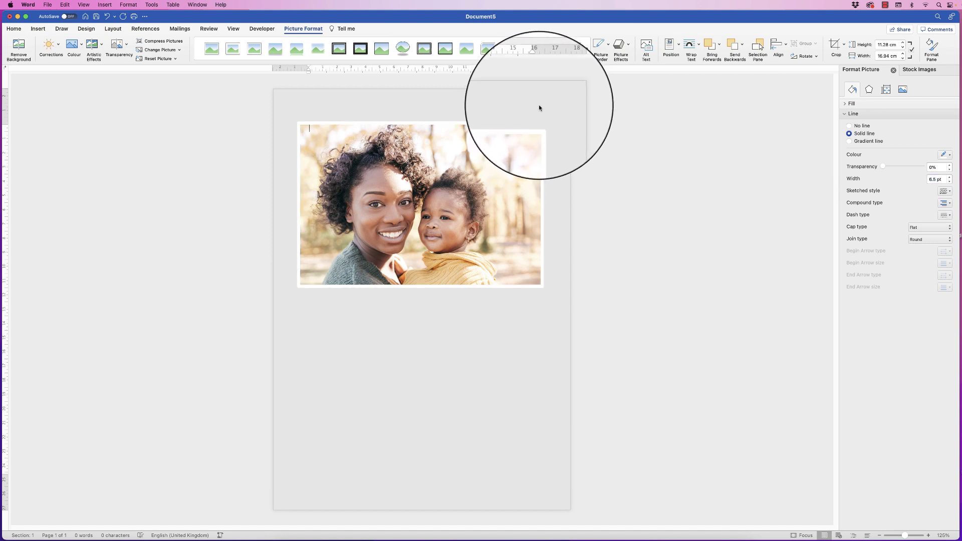
Give the photo's white border Miter corner joins.
left_click(539, 108)
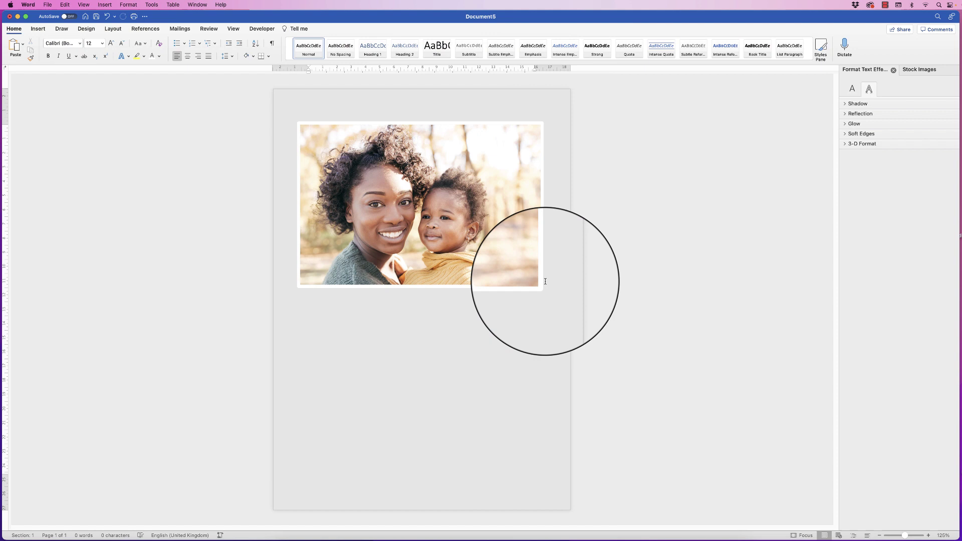
left_click(507, 245)
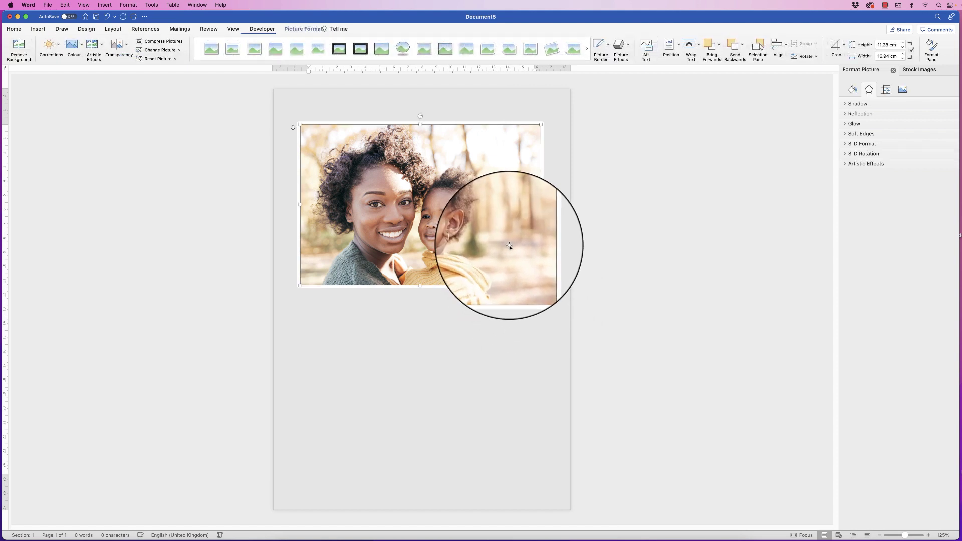
left_click(853, 91)
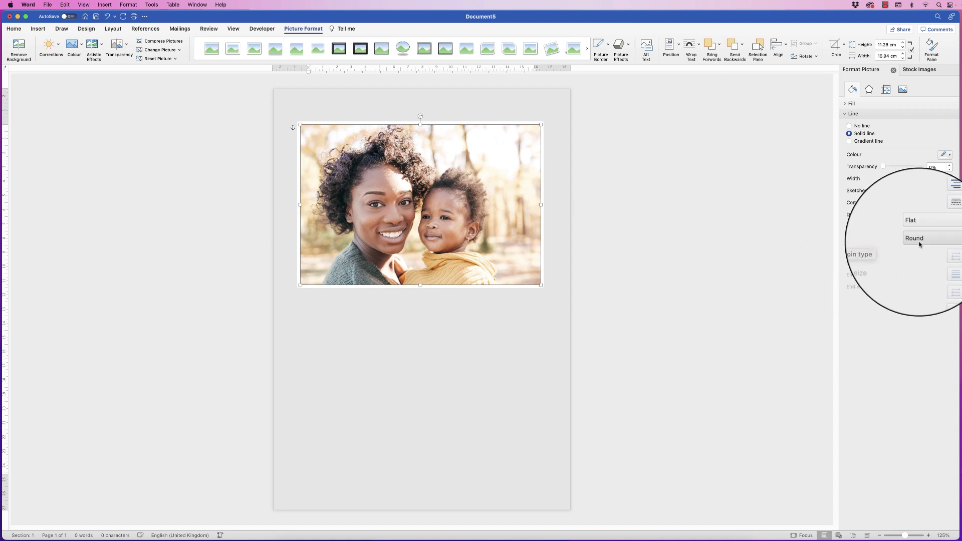
left_click(921, 243)
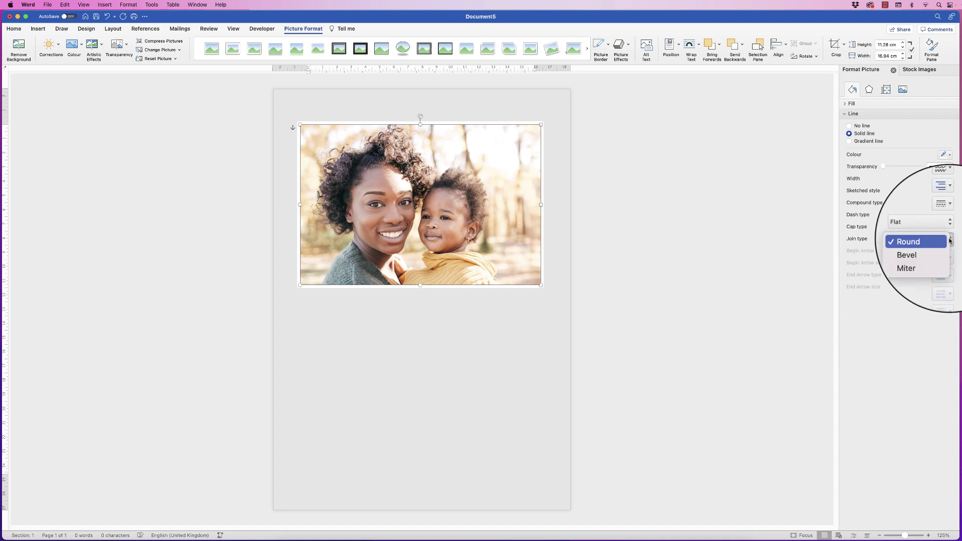
left_click(920, 258)
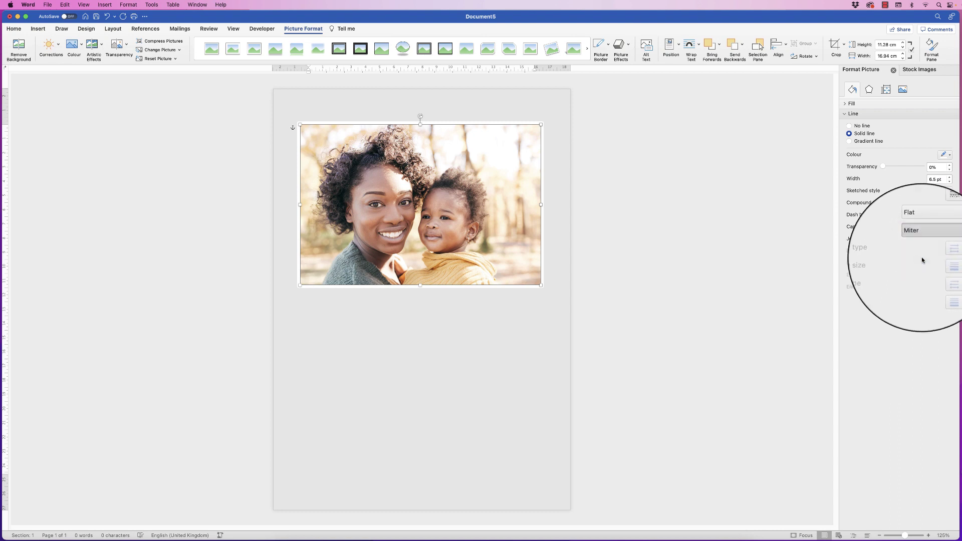
Set the border width to 10 pt and nudge the photo into place.
left_click(545, 131)
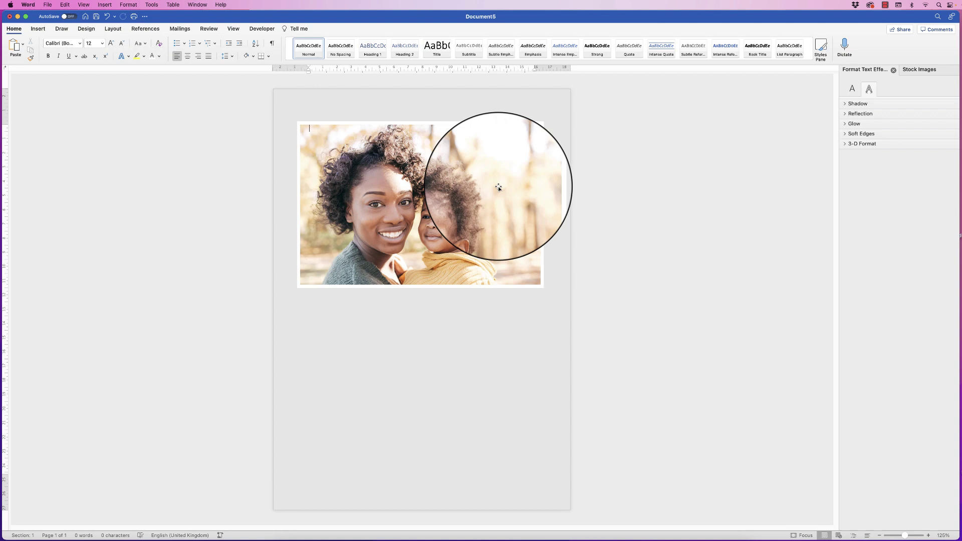
left_click(494, 193)
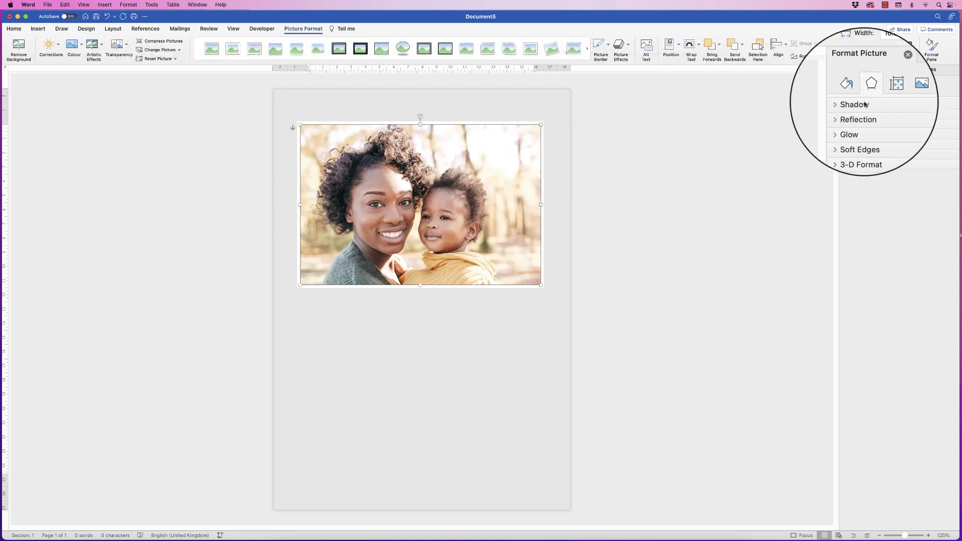
left_click(852, 90)
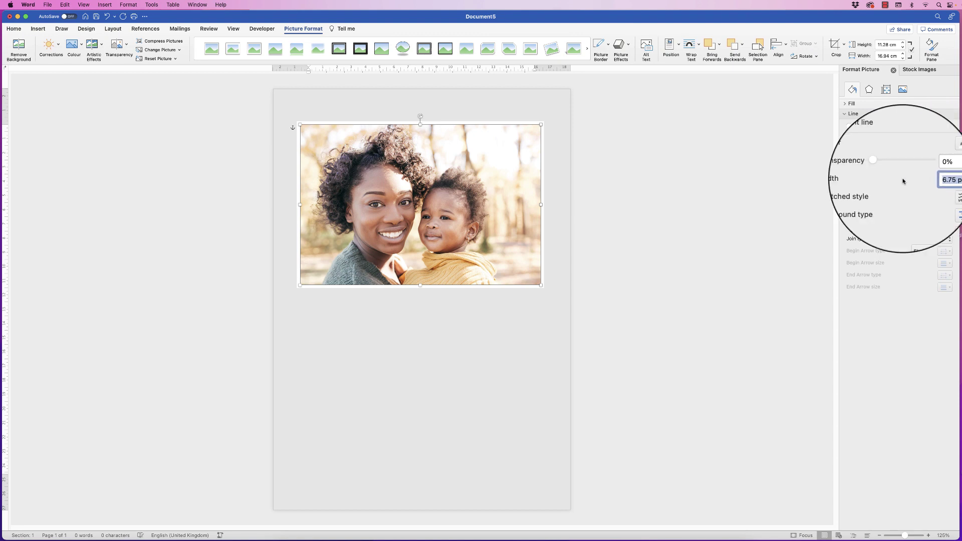
type("10")
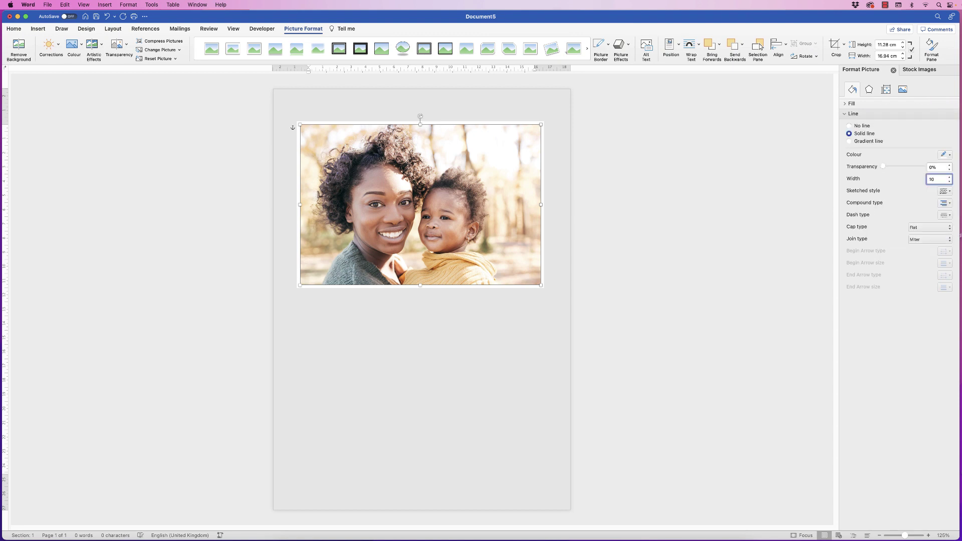
key("Return")
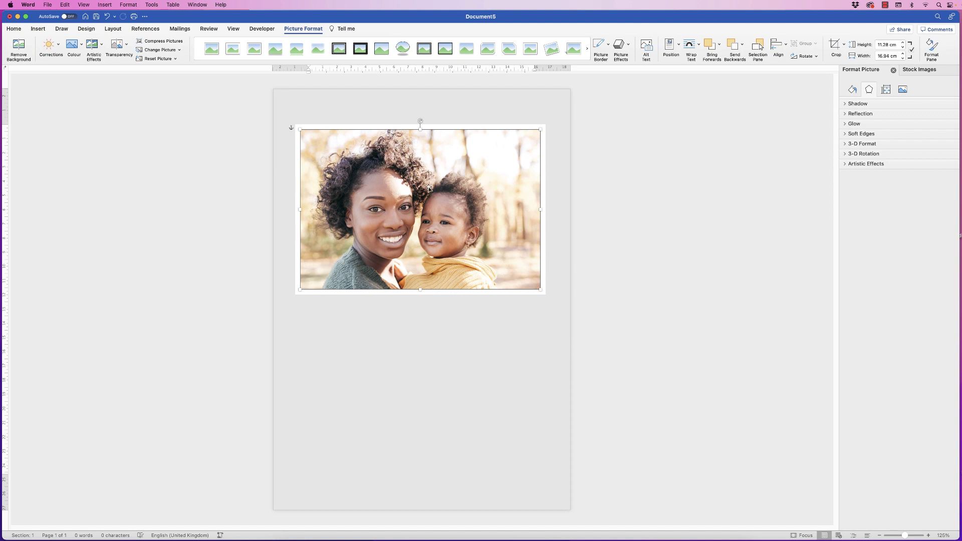
mouse_move(429, 188)
left_mouse_down()
mouse_move(414, 229)
mouse_move(435, 190)
left_mouse_up()
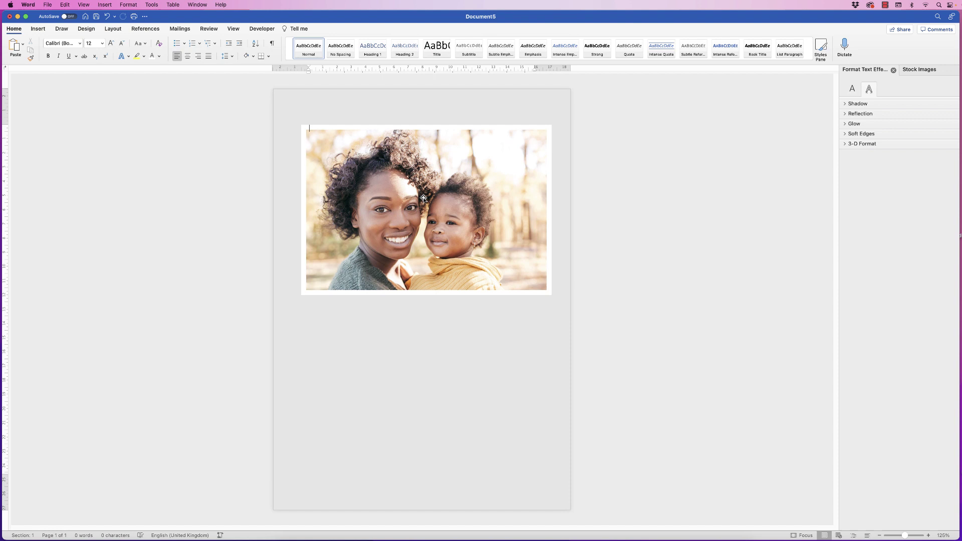
Draw a horizontal text box over the photo's upper right for the 'Me & my mum' caption.
left_click(38, 28)
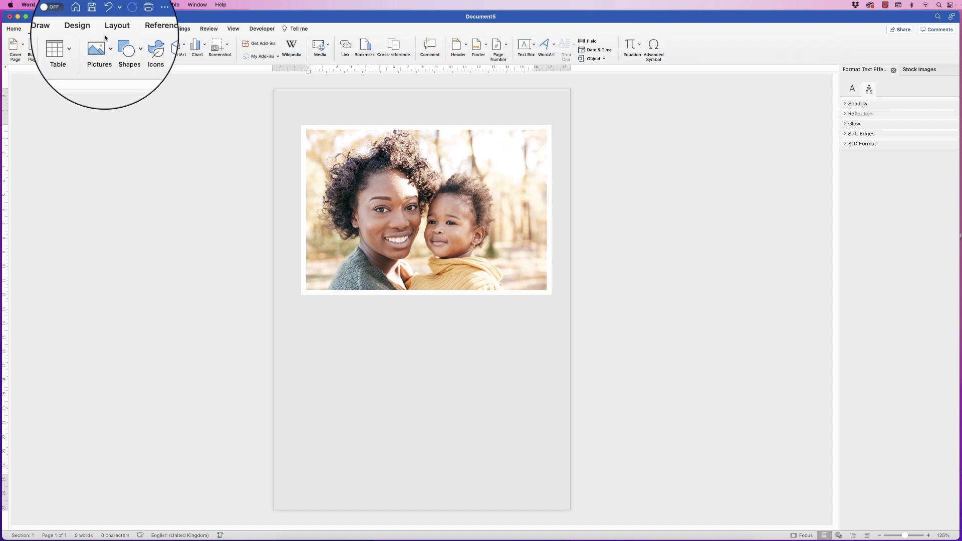
left_click(525, 60)
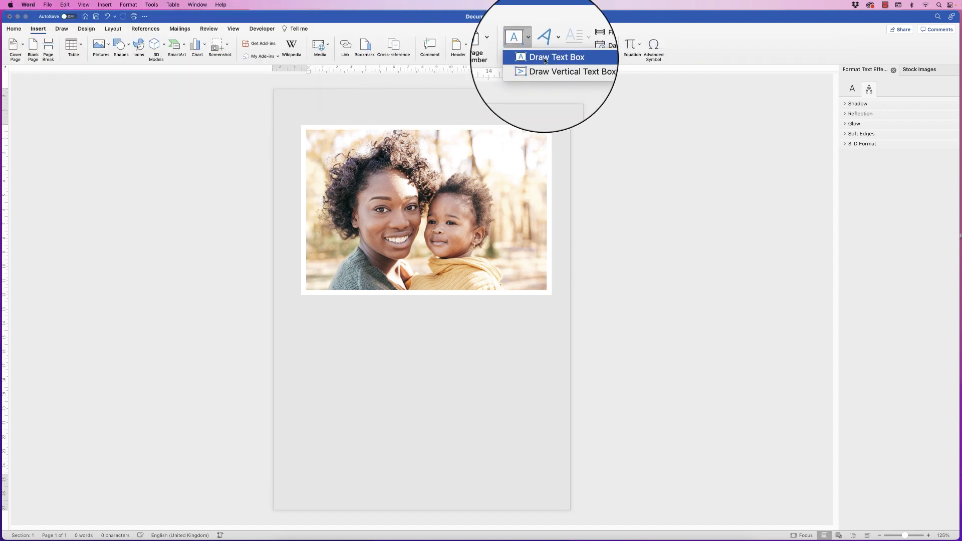
left_click(544, 67)
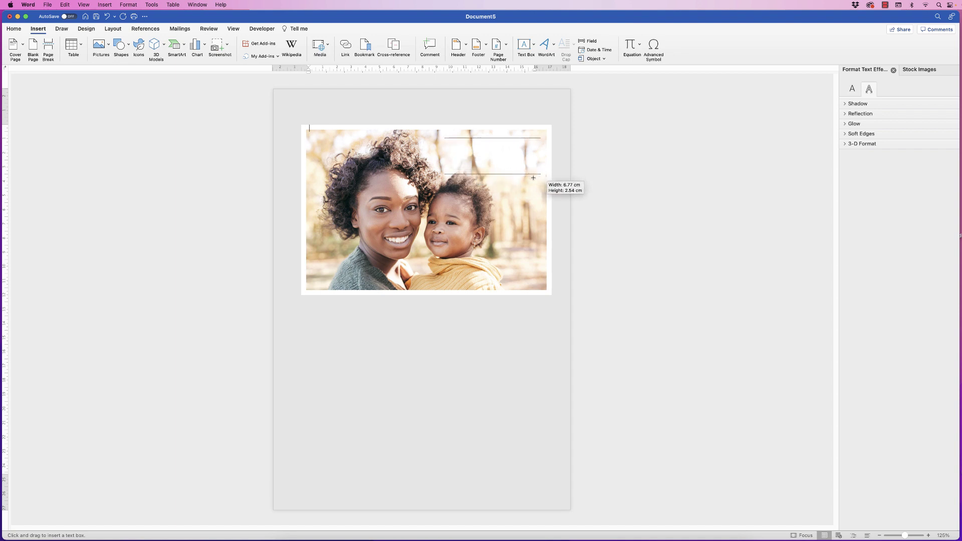
left_click_drag(533, 178, 534, 178)
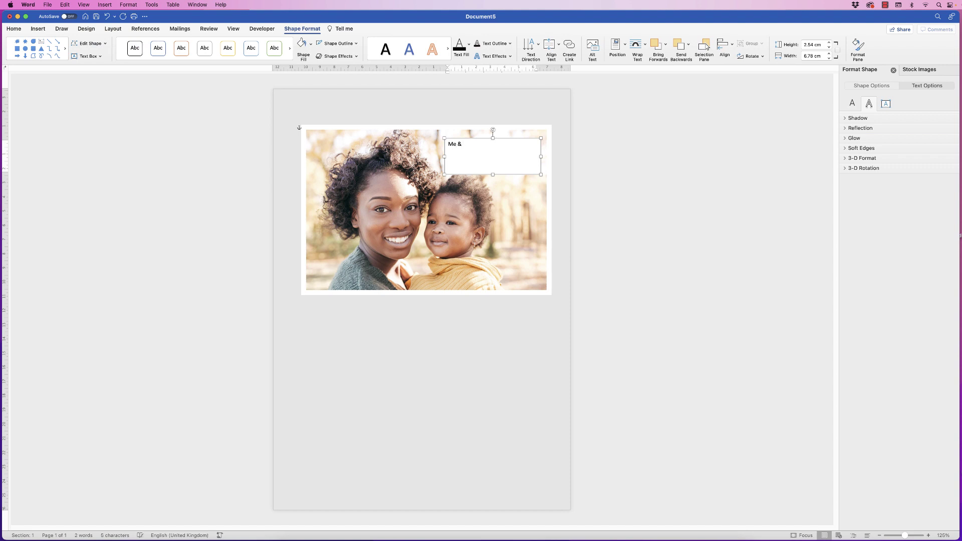
left_click(495, 193)
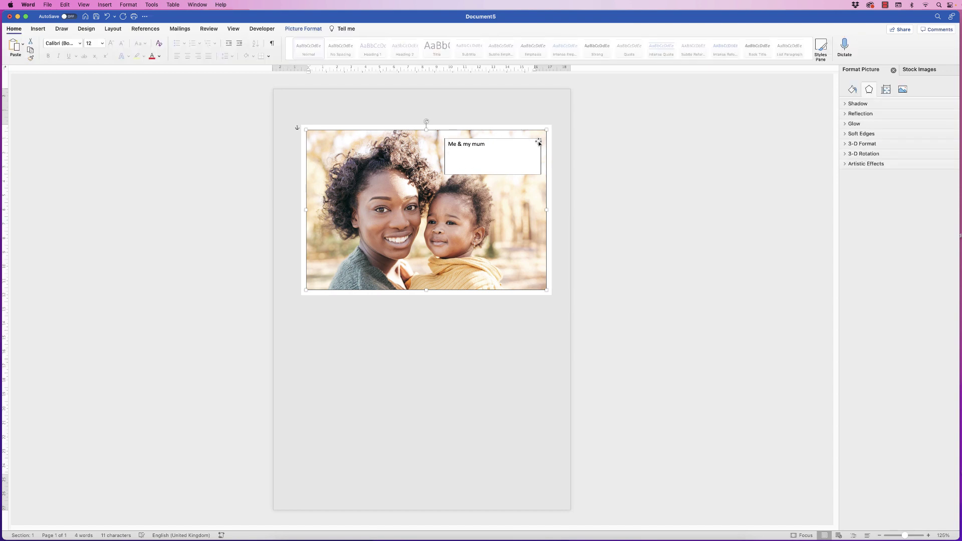
Set the caption text box to No line and No fill.
left_click(474, 158)
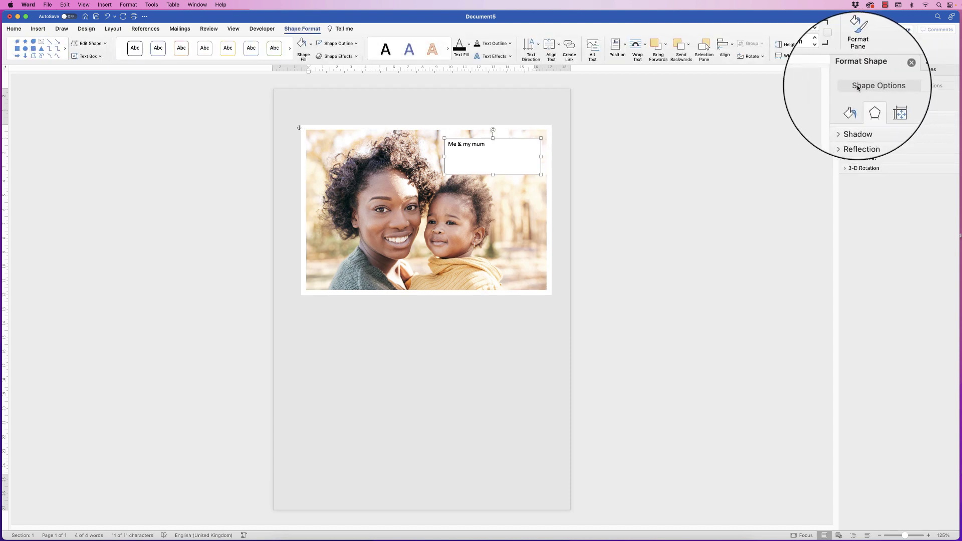
left_click(857, 88)
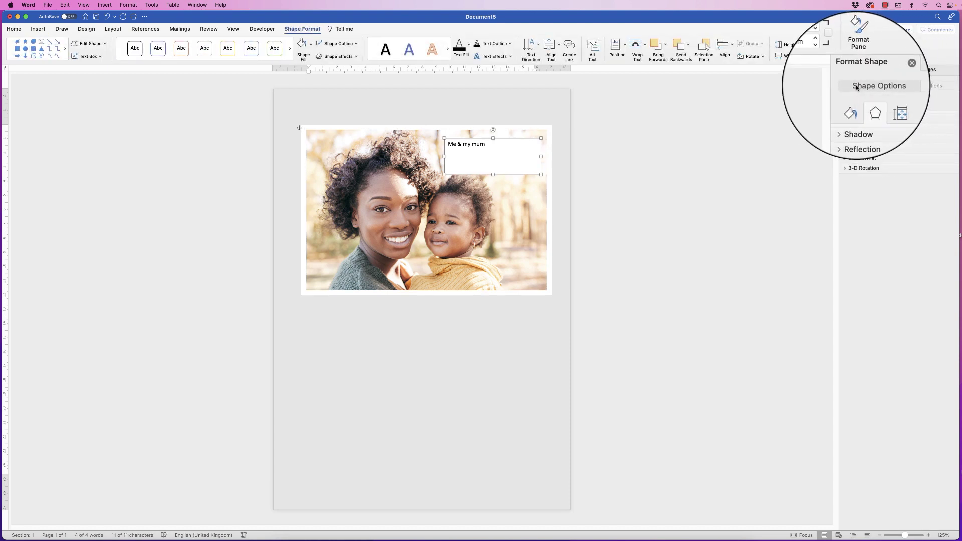
left_click(852, 107)
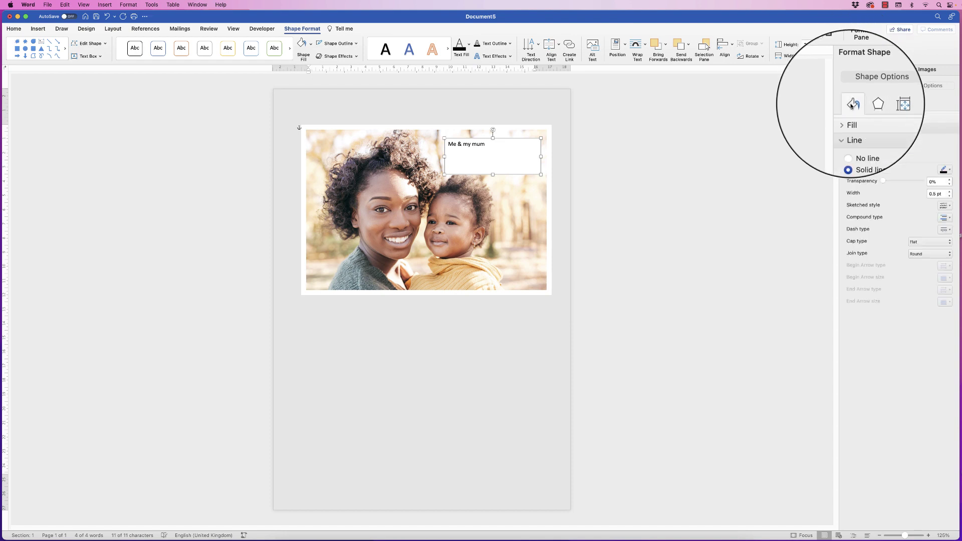
left_click(850, 145)
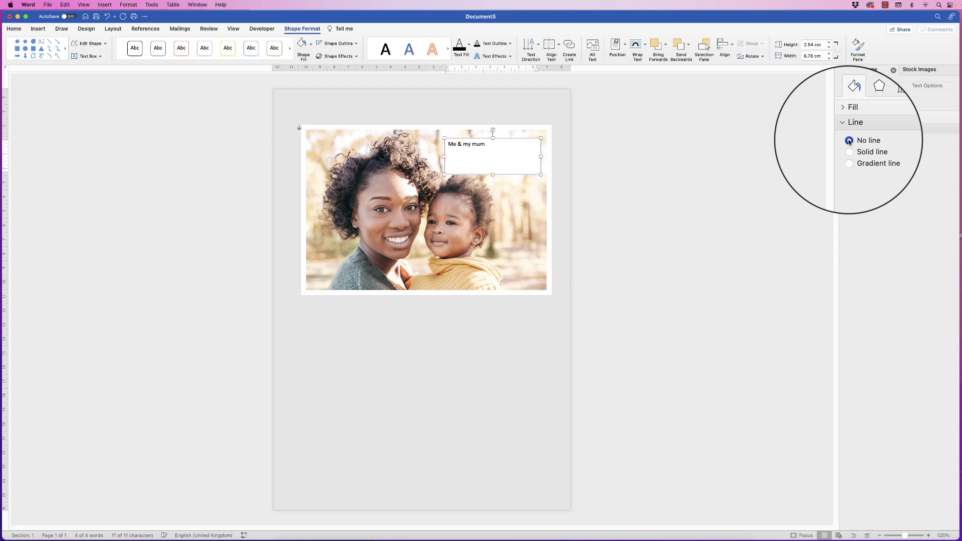
left_click(845, 129)
left_click(846, 119)
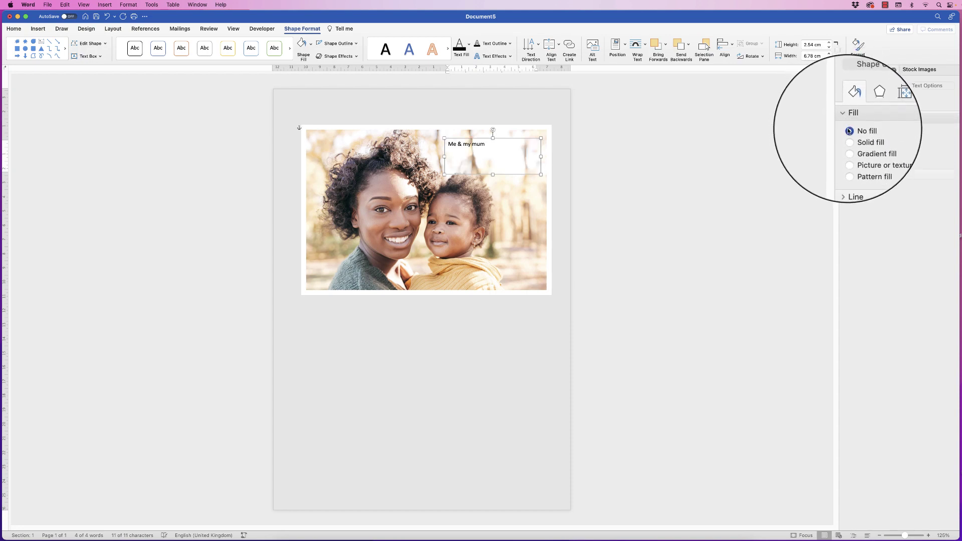
left_click(499, 191)
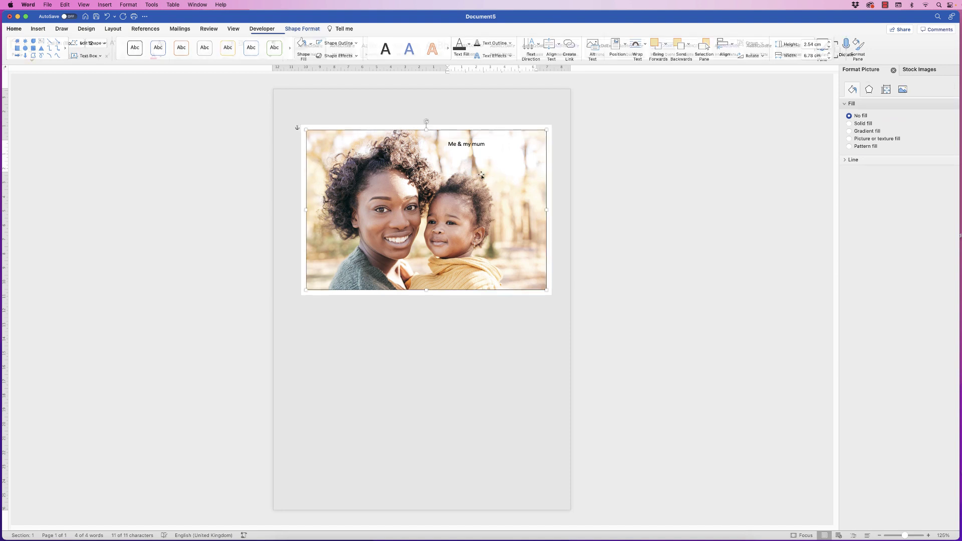
left_click(473, 146)
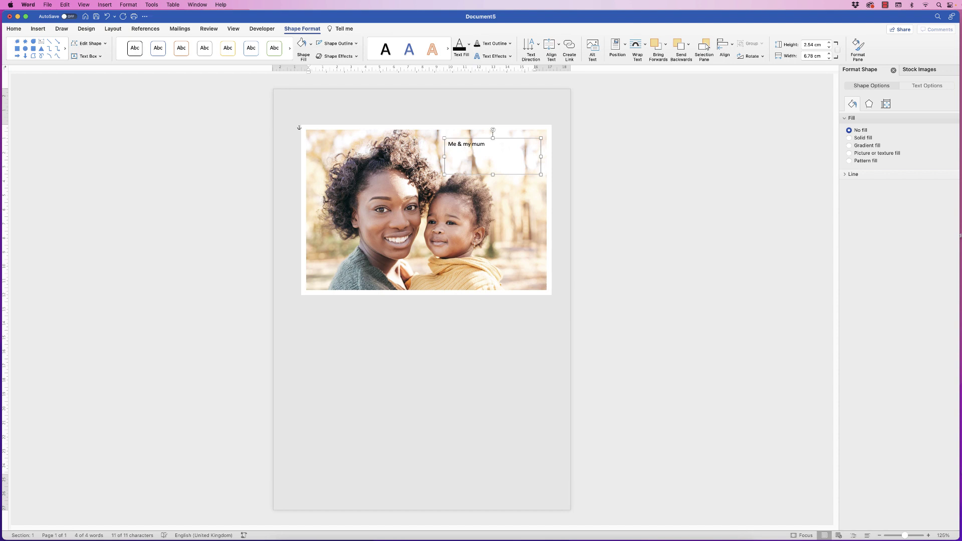
Apply the bellania script font to the 'Me & my mum' caption.
left_click(14, 28)
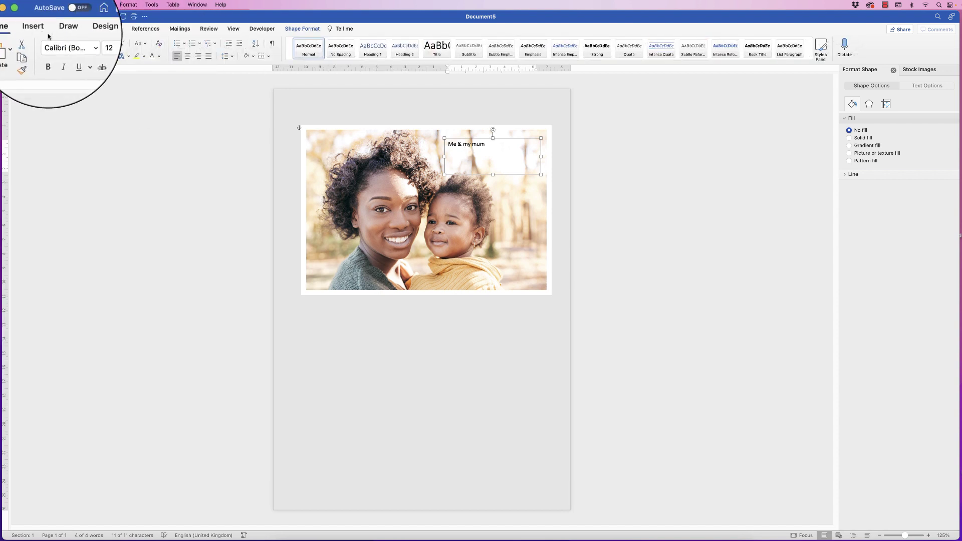
left_click(81, 45)
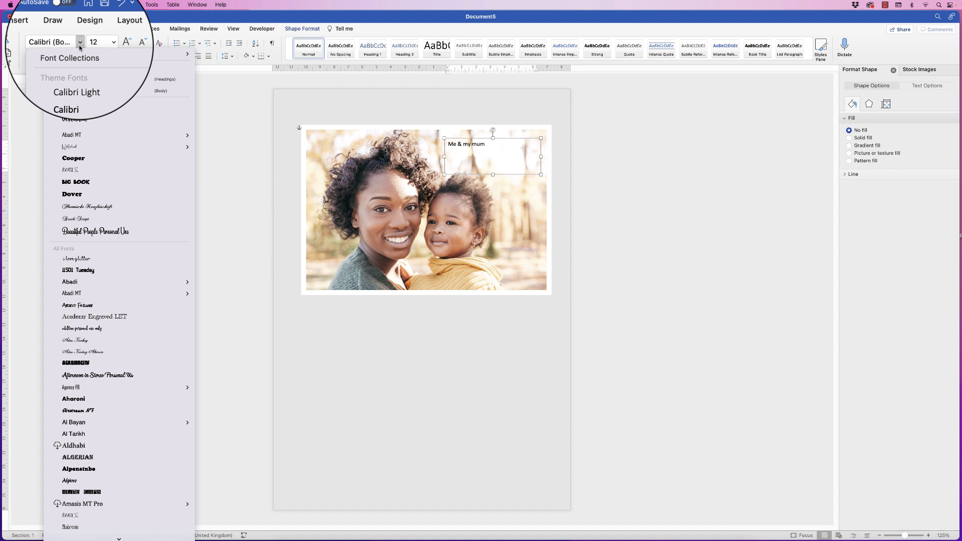
left_click(71, 121)
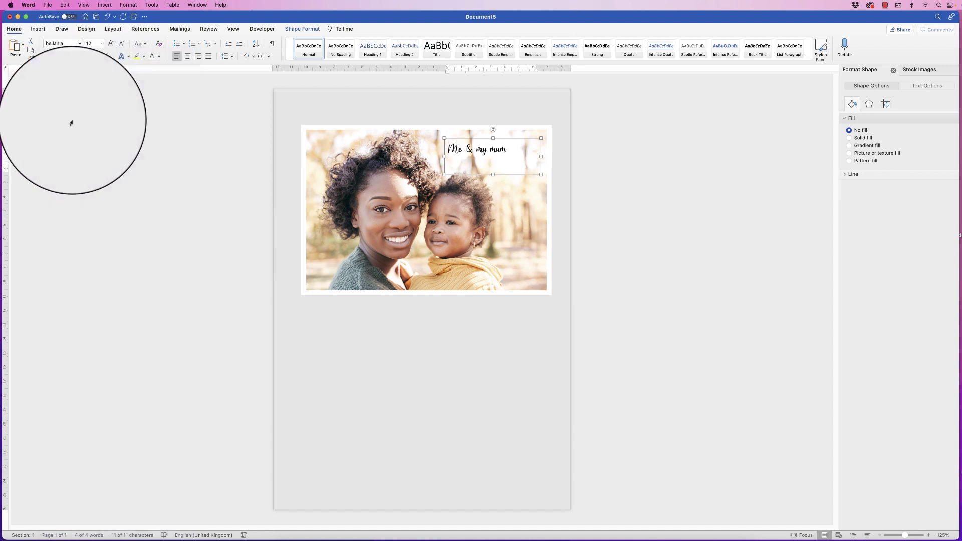
Enlarge the caption to 20 pt, widen its box to one line, and reposition it.
left_click(111, 46)
left_click(111, 46)
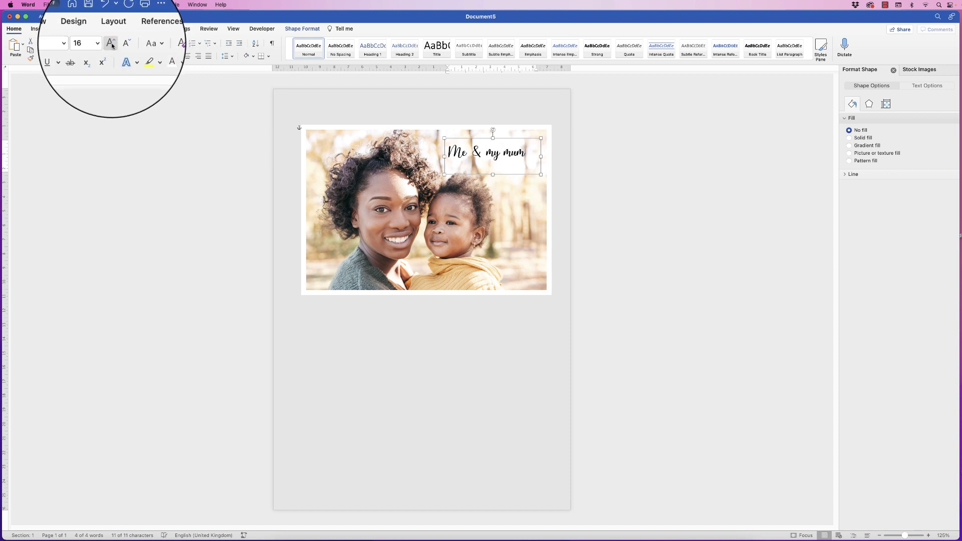
left_click(111, 45)
key("super+z")
key("super+z")
key("super+z")
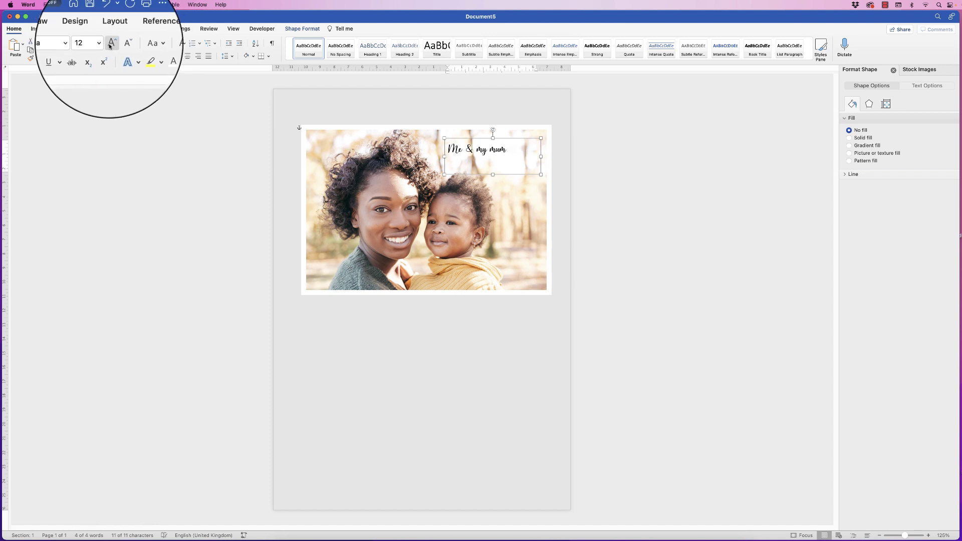
left_click(111, 46)
left_click(111, 45)
left_click(112, 45)
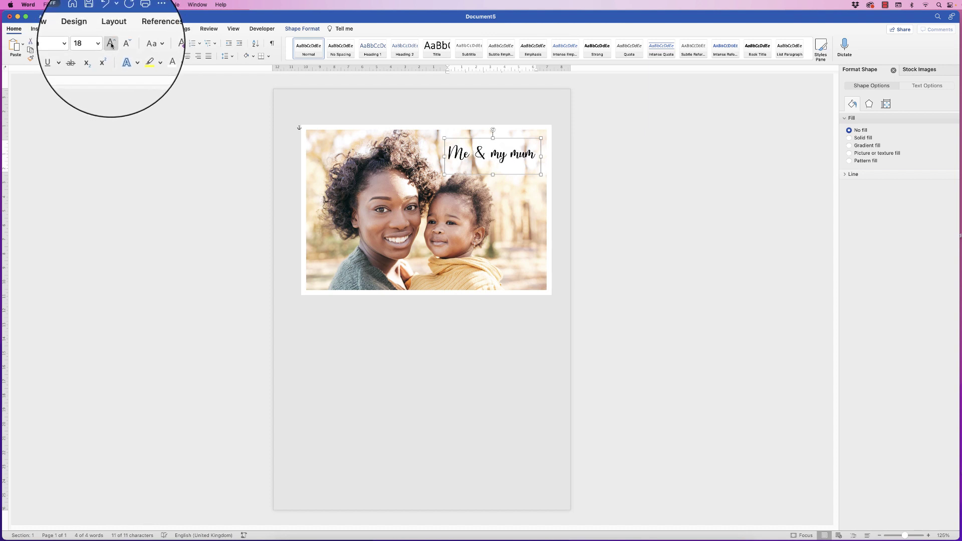
left_click(111, 45)
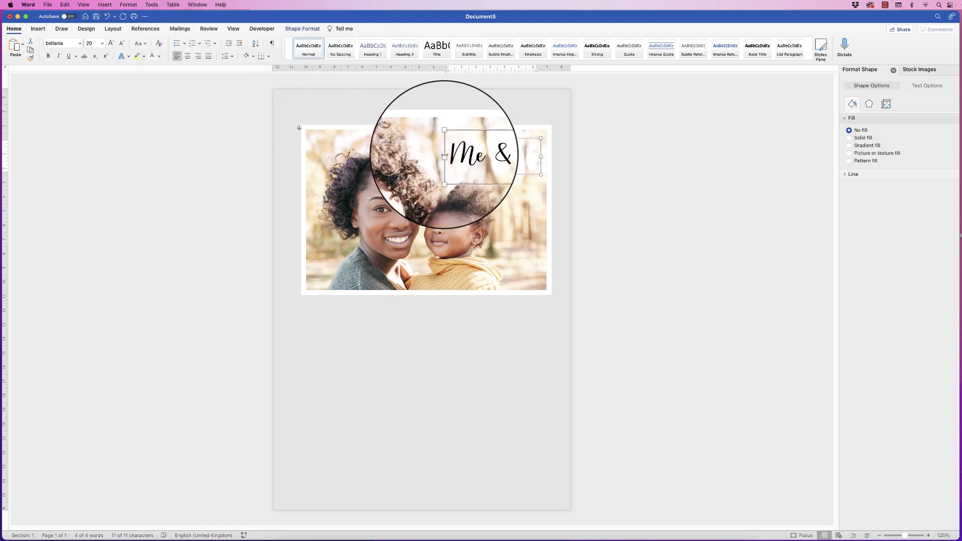
left_click_drag(444, 157, 433, 156)
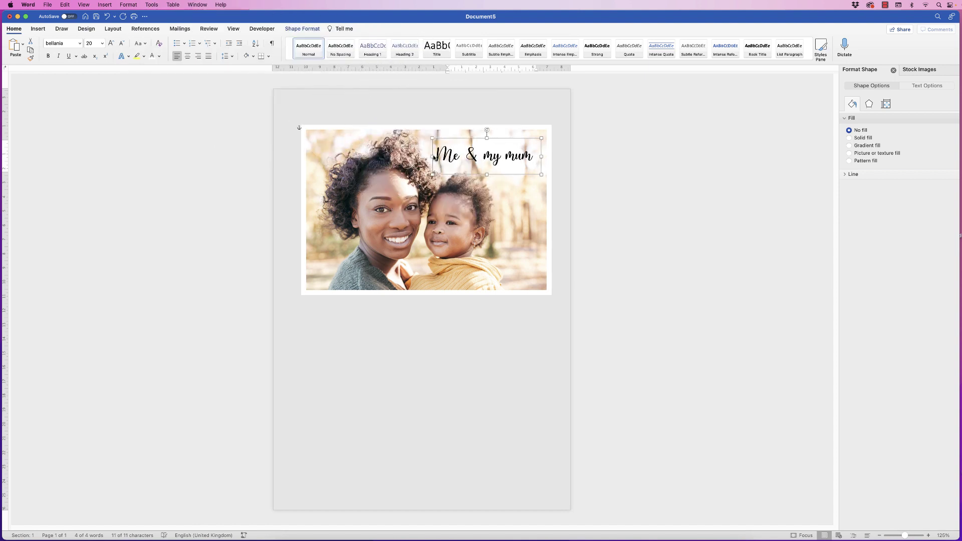
left_click_drag(493, 158, 497, 159)
Group the photo with its 'Me & my mum' caption and move the group up and left.
left_click(643, 197)
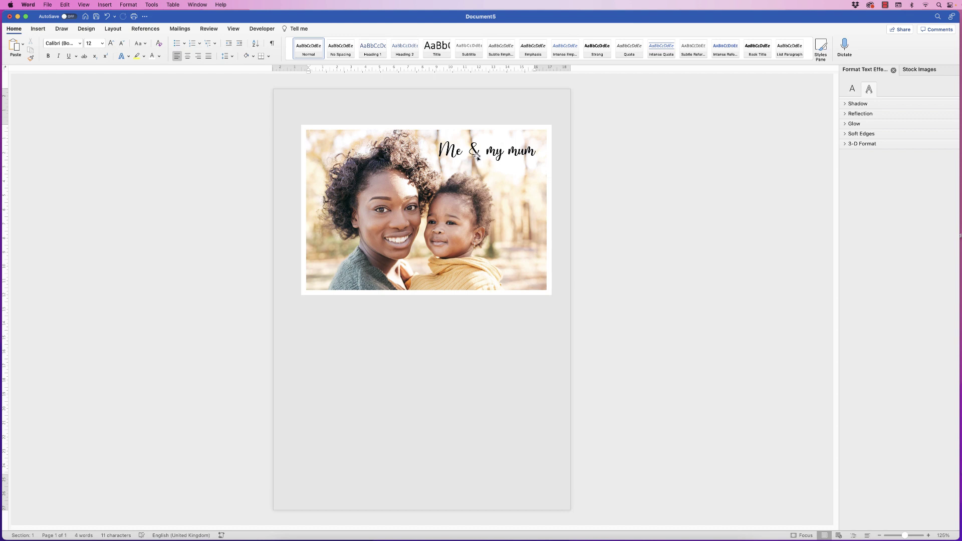
left_click(490, 151)
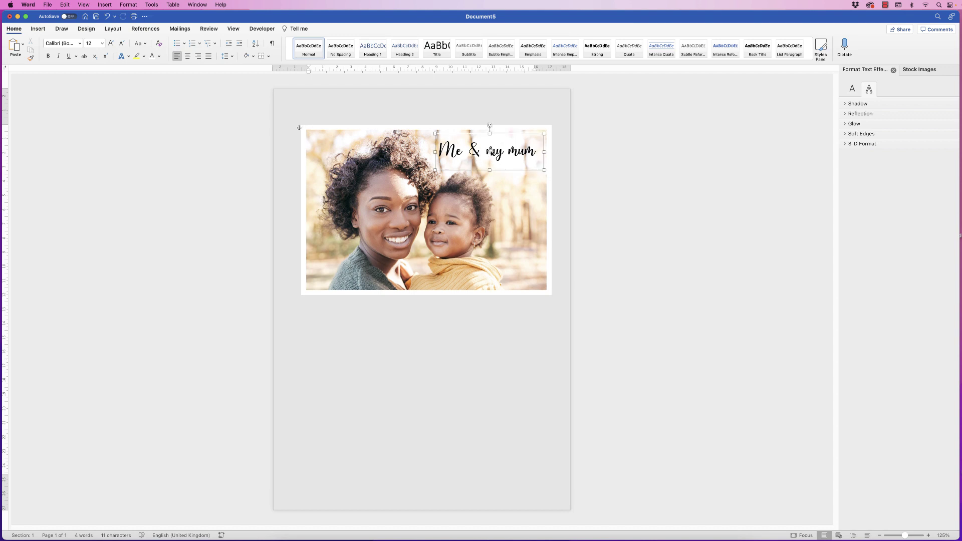
left_click(461, 220)
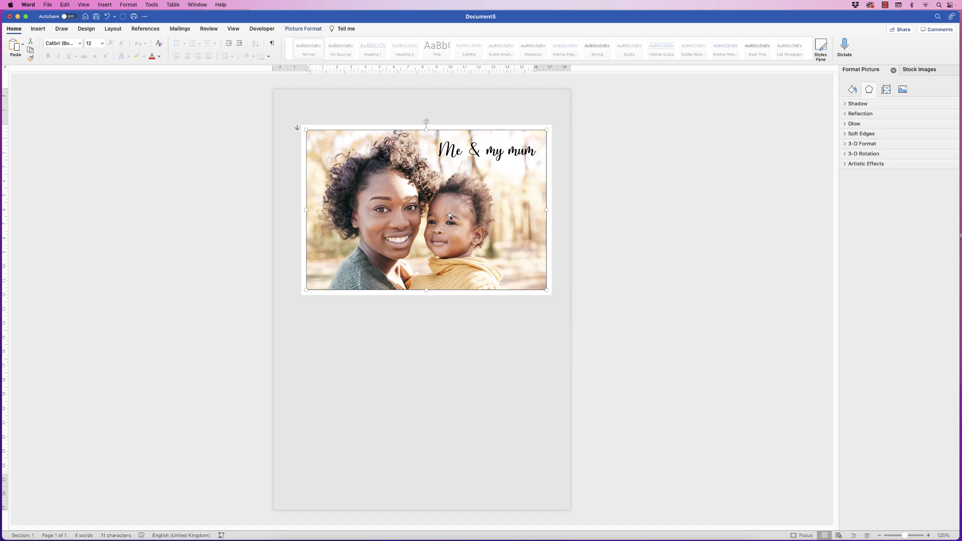
left_click(497, 153)
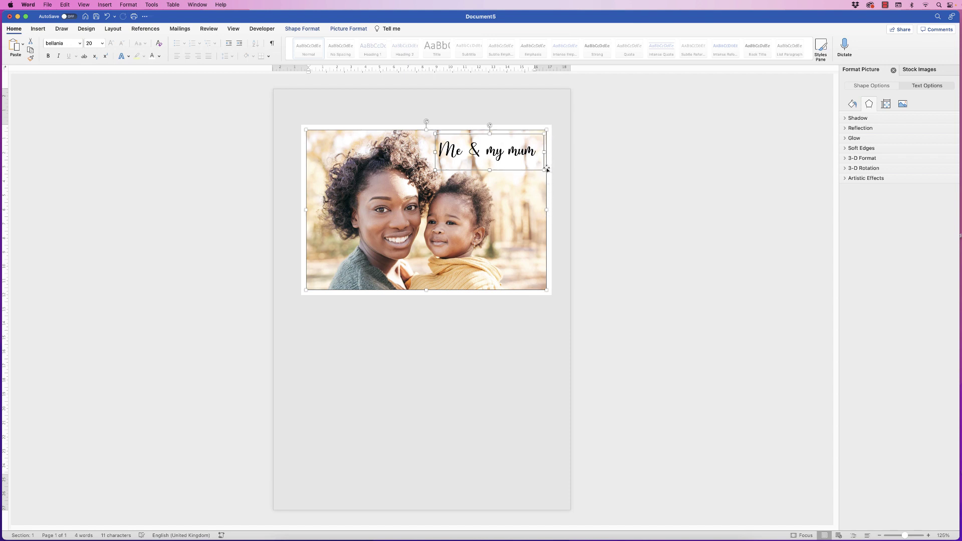
left_click(357, 29)
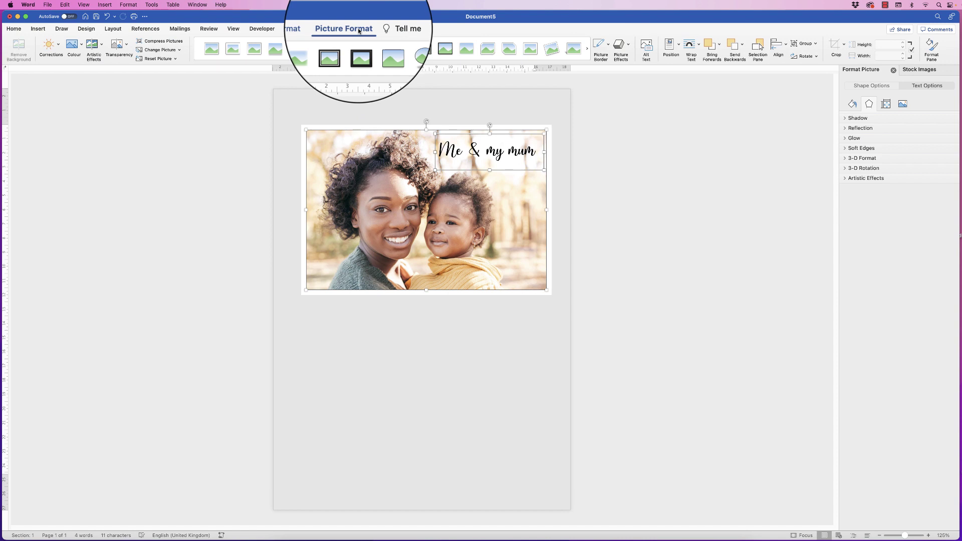
left_click(816, 44)
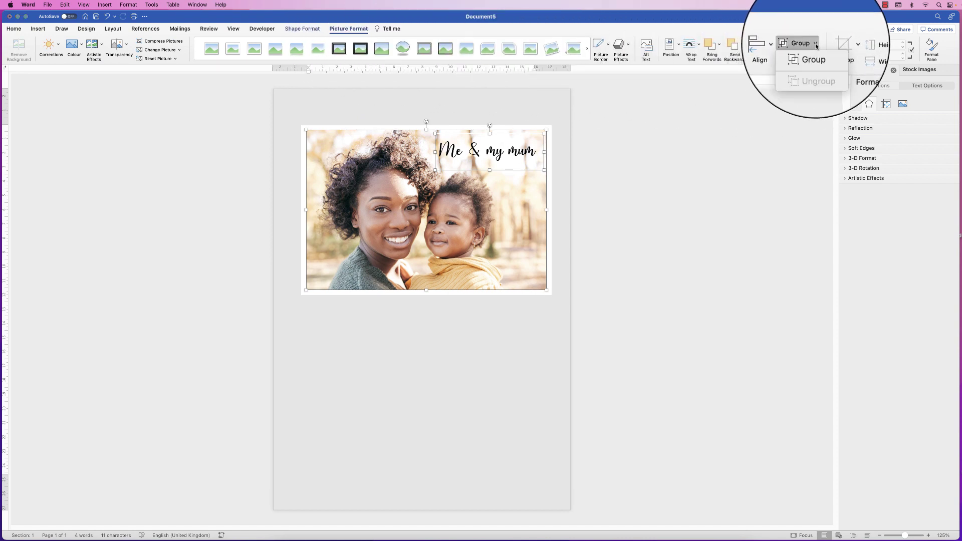
left_click(812, 60)
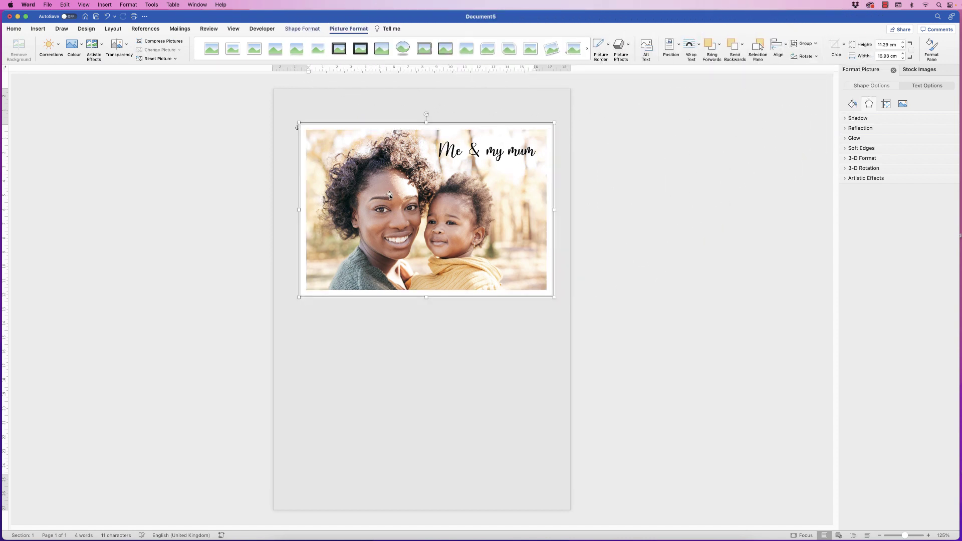
left_click_drag(389, 195, 389, 163)
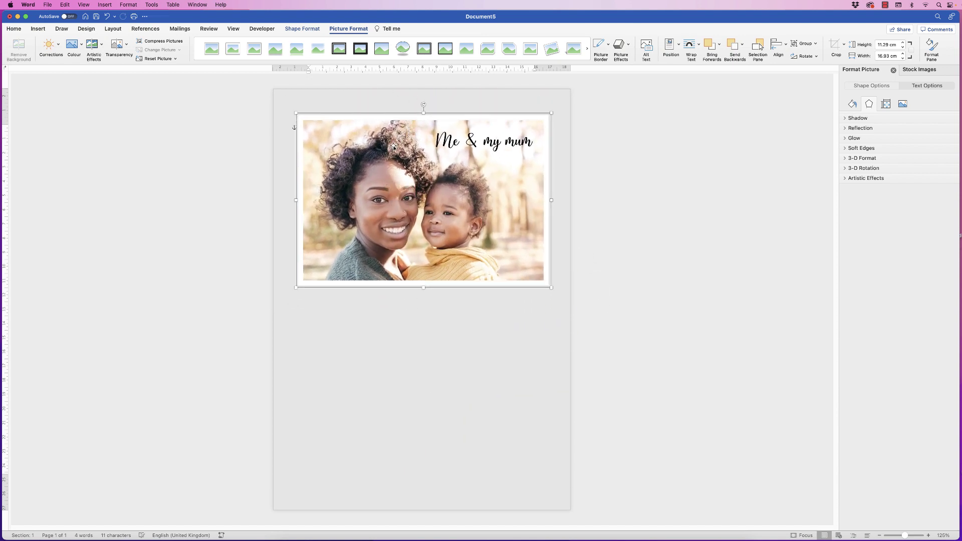
Save the captioned 'Me & my mum' photo to the Desktop as JPEG image Picture 2.jpg.
right_click(394, 146)
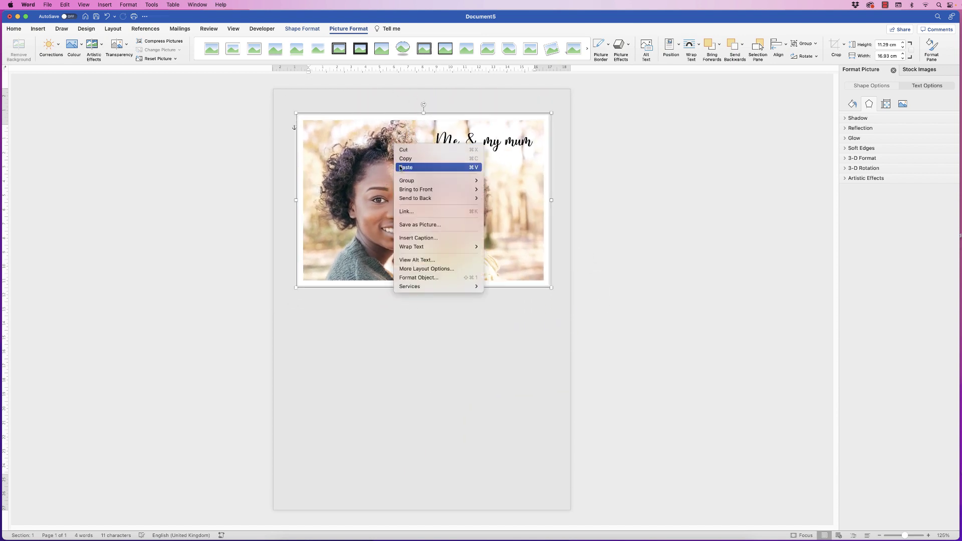
left_click(415, 226)
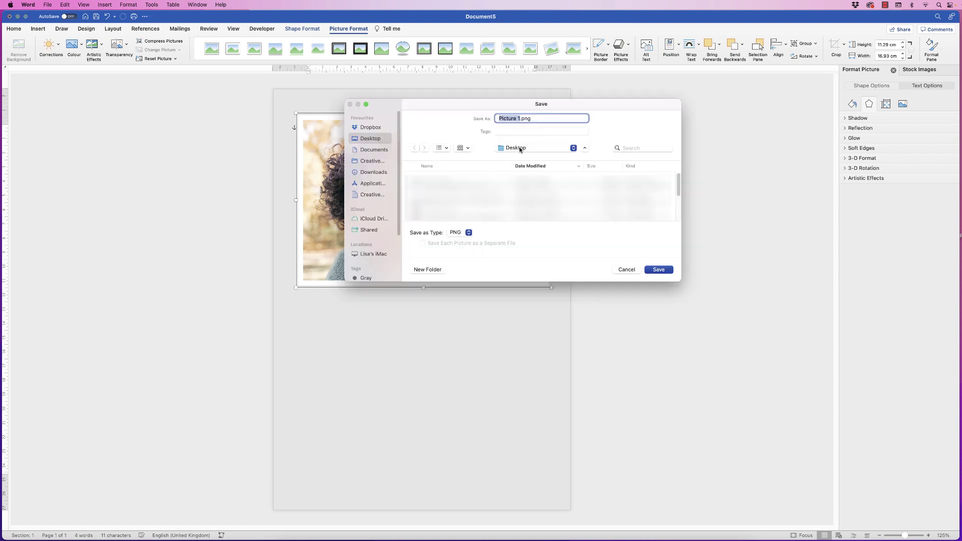
left_click(520, 119)
left_click(468, 233)
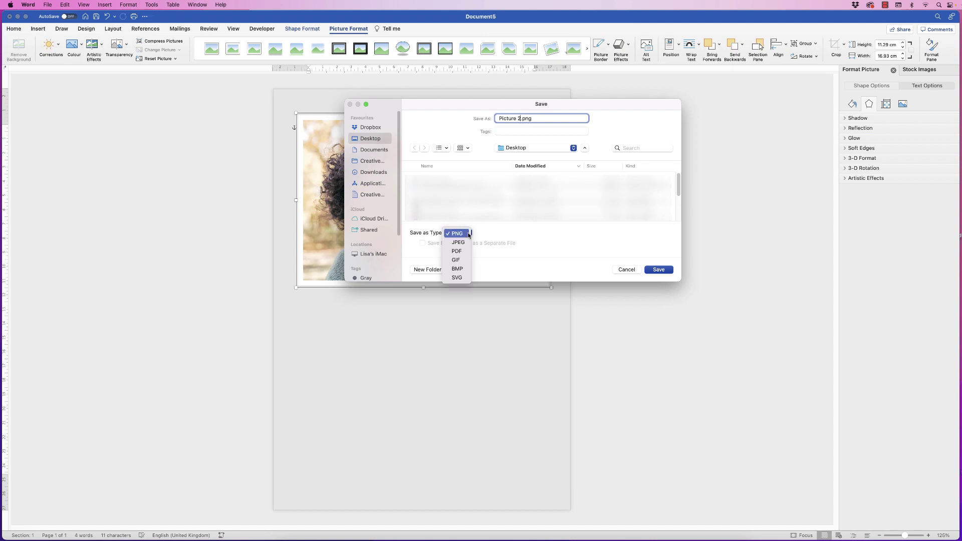
left_click(462, 244)
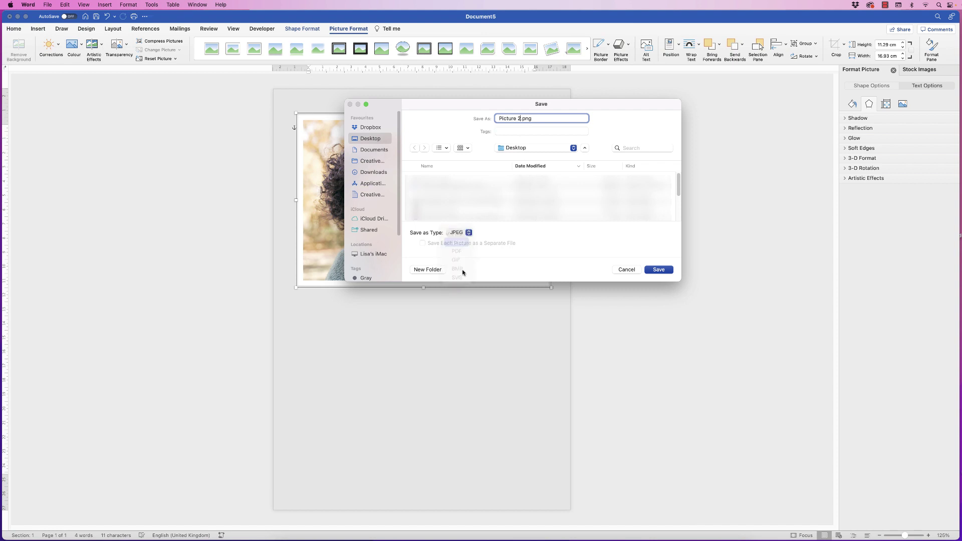
left_click(667, 273)
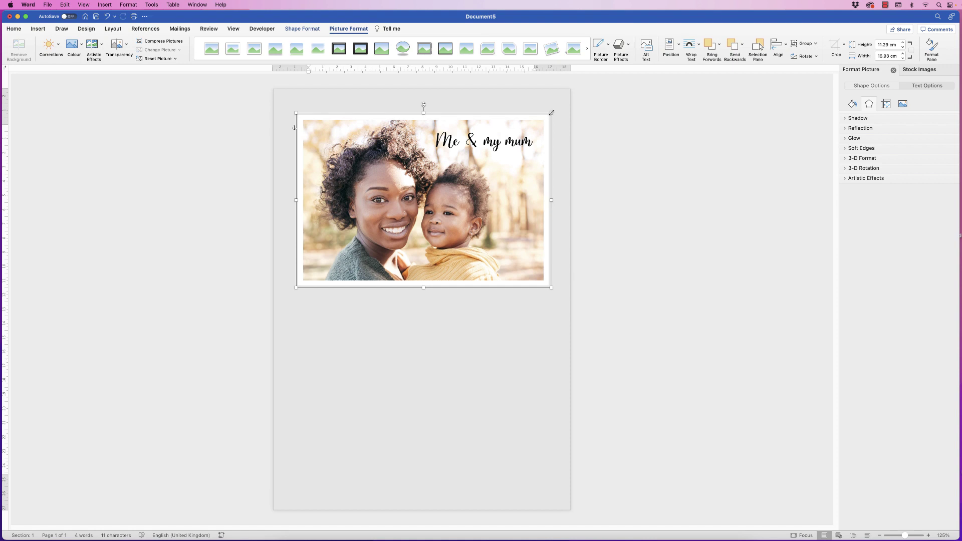
left_click(551, 113)
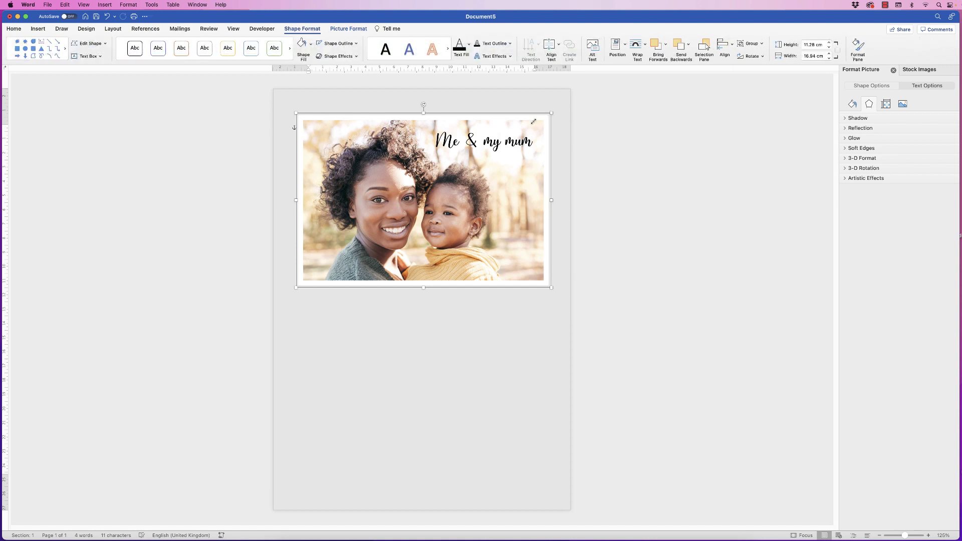
mouse_move(550, 117)
left_mouse_down()
mouse_move(407, 231)
mouse_move(379, 208)
mouse_move(442, 152)
mouse_move(560, 119)
mouse_move(548, 123)
left_mouse_up()
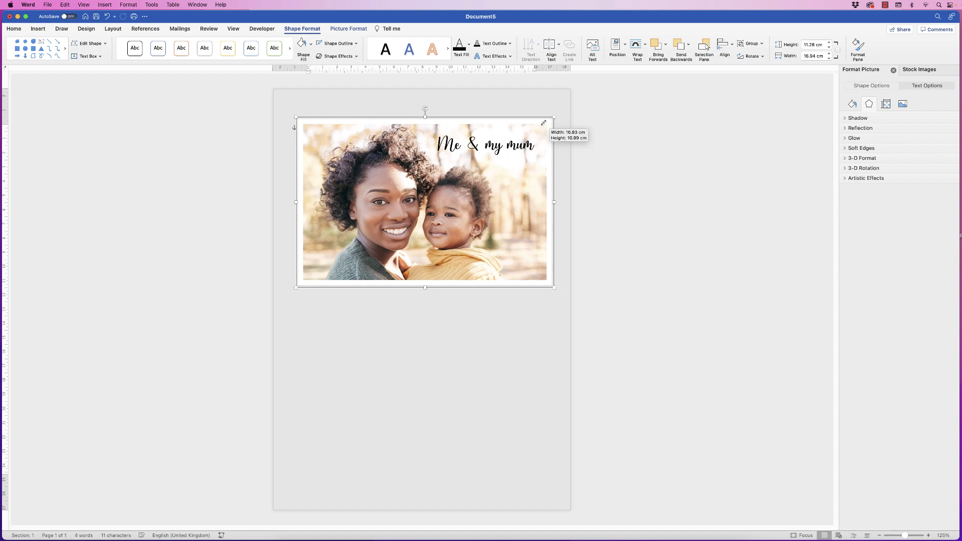
key("super+z")
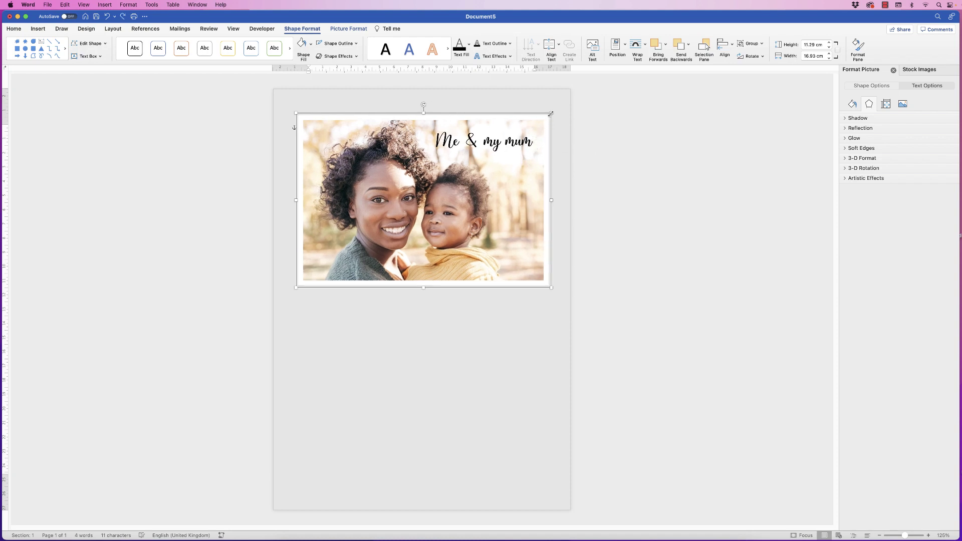
left_click_drag(551, 113, 543, 140)
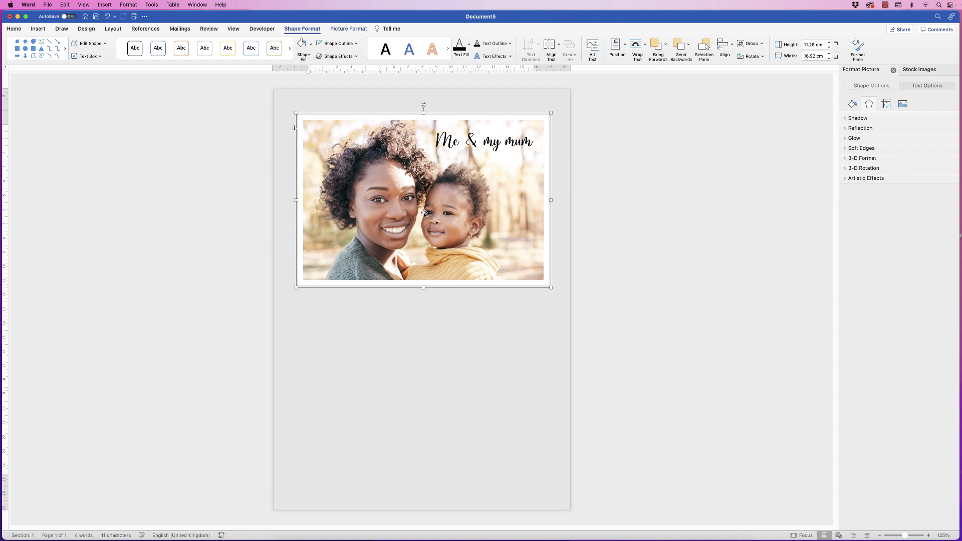
Insert Picture 2.jpg from file and drag a photo lower so both are visible.
left_click(390, 305)
left_click(39, 33)
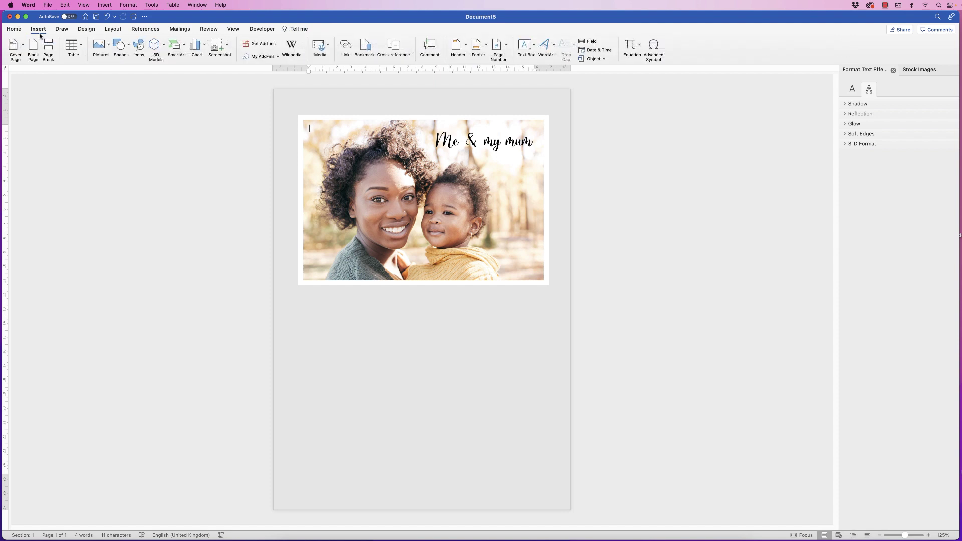
left_click(108, 46)
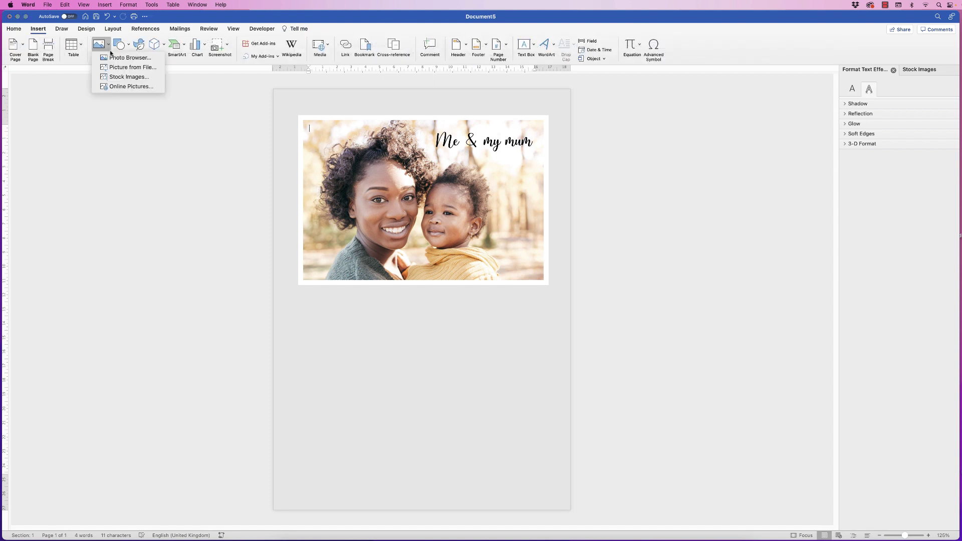
left_click(115, 68)
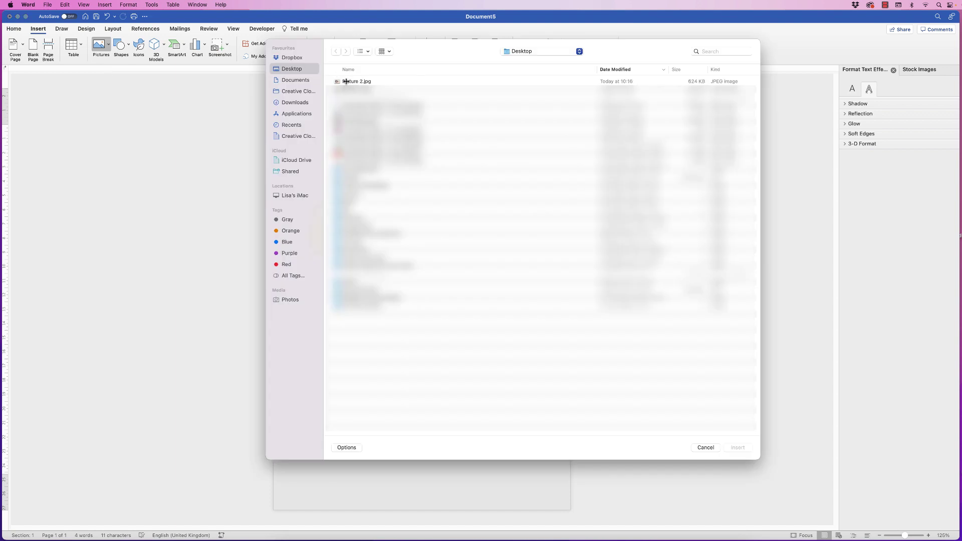
left_click(347, 82)
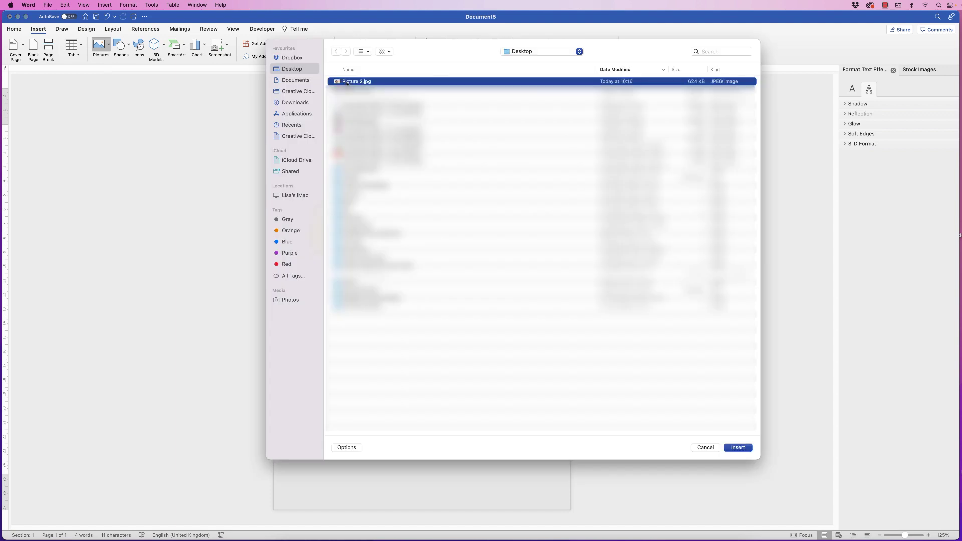
left_click(741, 449)
left_click(320, 134)
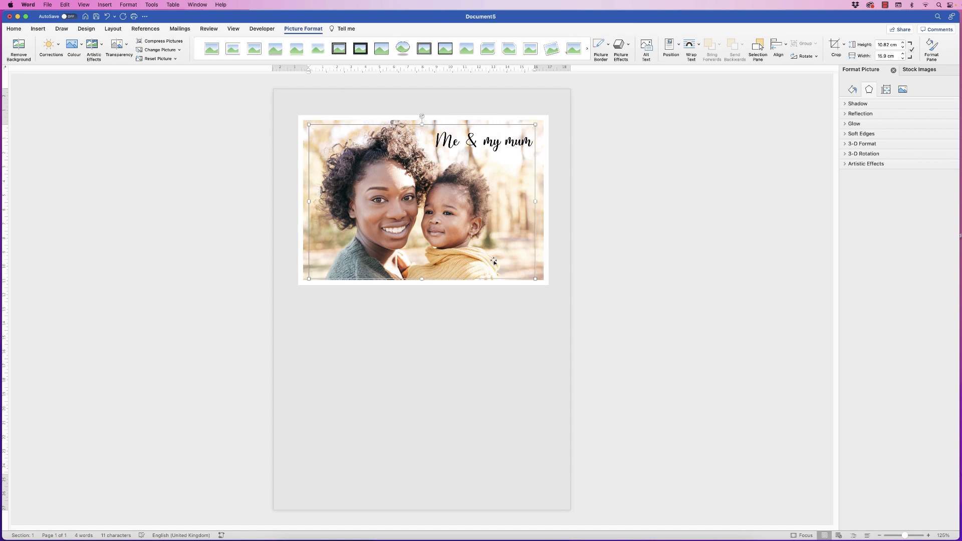
left_click_drag(334, 119, 404, 320)
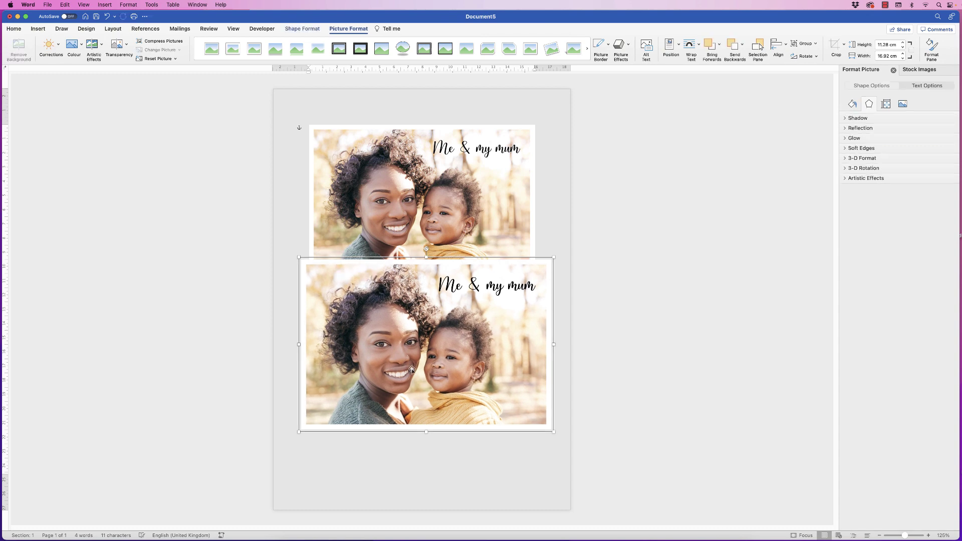
Set the upper Picture 2.jpg photo's text wrapping to In Front of Text.
left_click(415, 160)
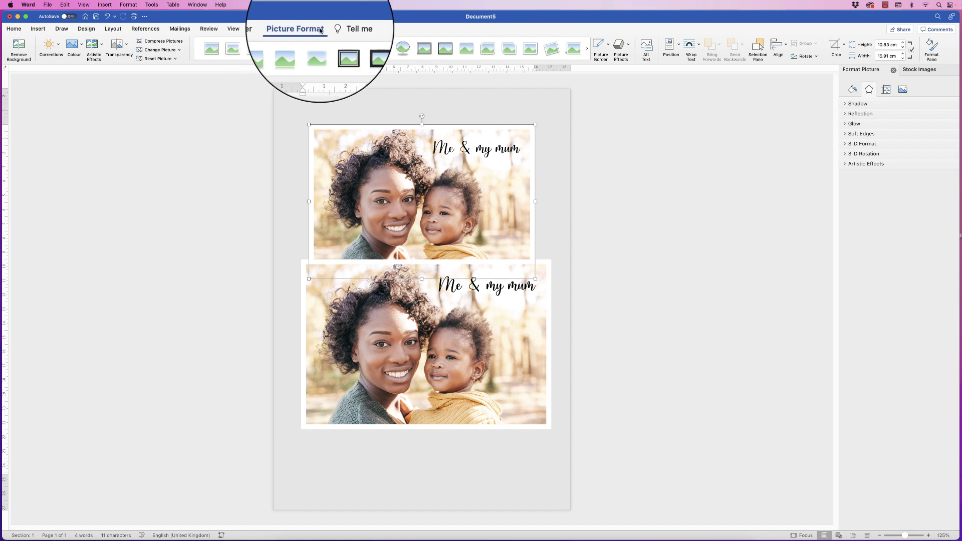
left_click(694, 48)
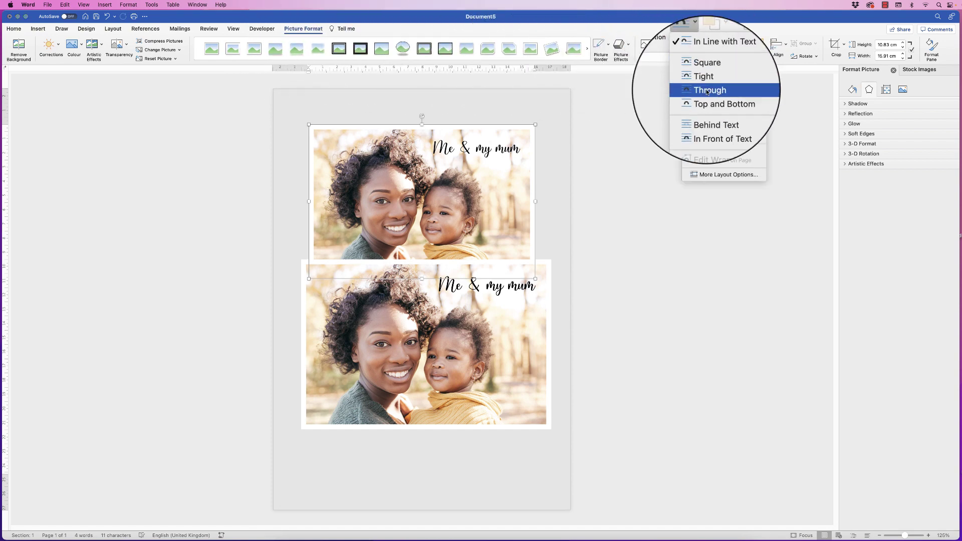
left_click(712, 118)
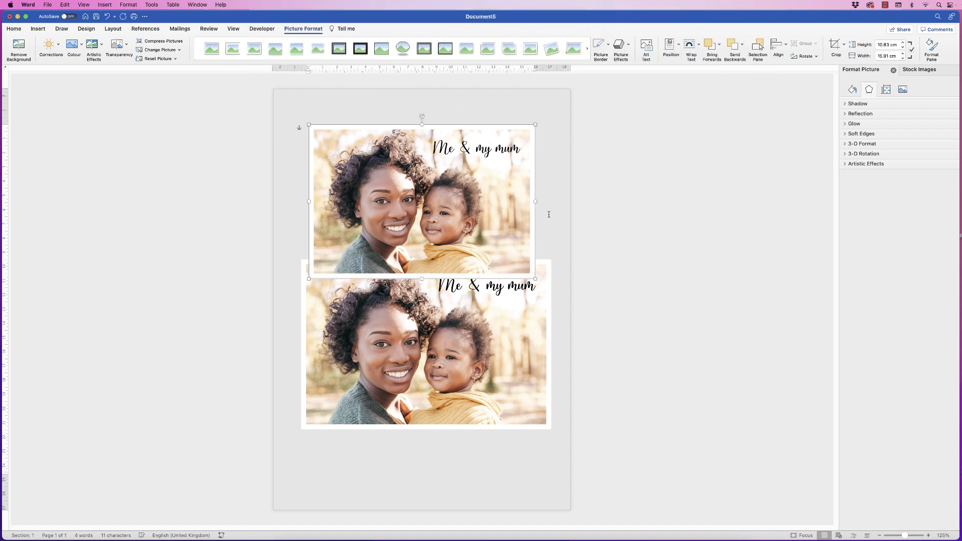
Enlarge the top photo to about 17.57 × 11.96 cm and position both photos apart.
left_click_drag(420, 206, 427, 184)
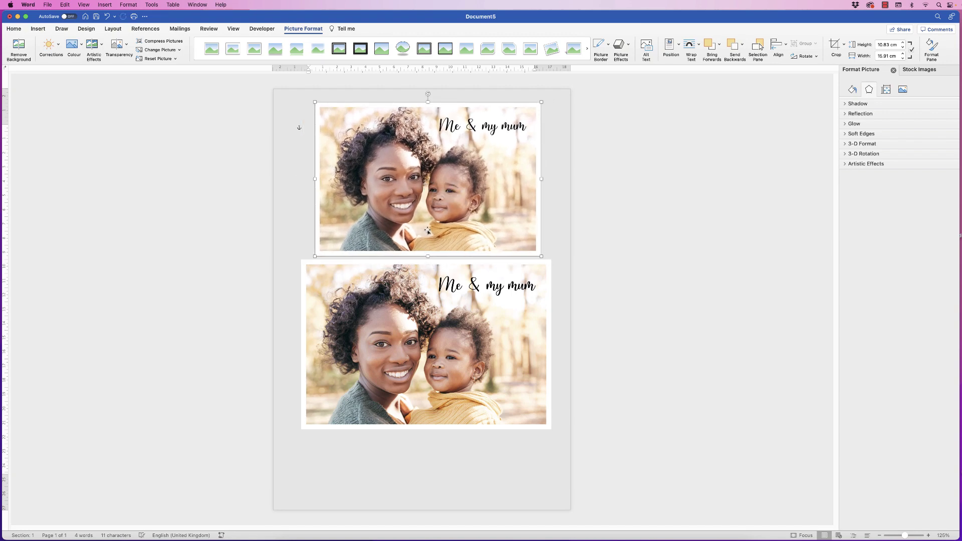
left_click_drag(421, 336, 411, 407)
left_click_drag(434, 174, 411, 217)
left_click_drag(515, 143, 544, 158)
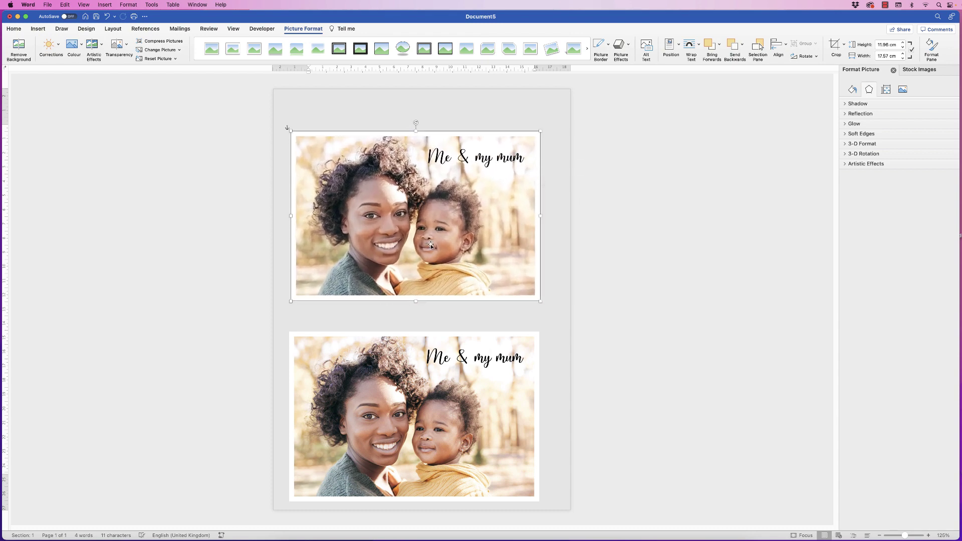
left_click_drag(431, 246, 434, 229)
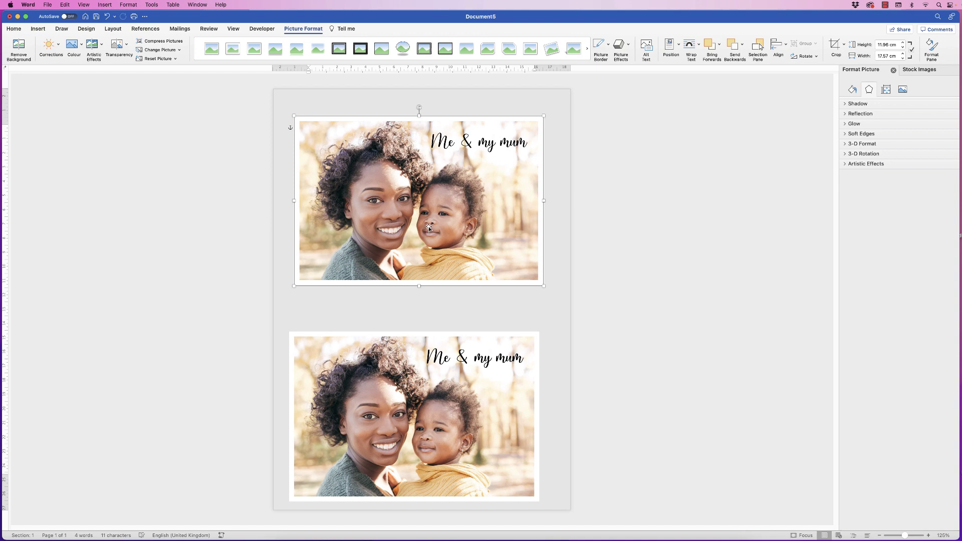
mouse_move(446, 209)
left_mouse_down()
mouse_move(425, 244)
mouse_move(453, 197)
mouse_move(446, 205)
left_mouse_up()
Replace the bottom photo with a stock photo of a laughing child with a 10 pt white border.
left_click(436, 368)
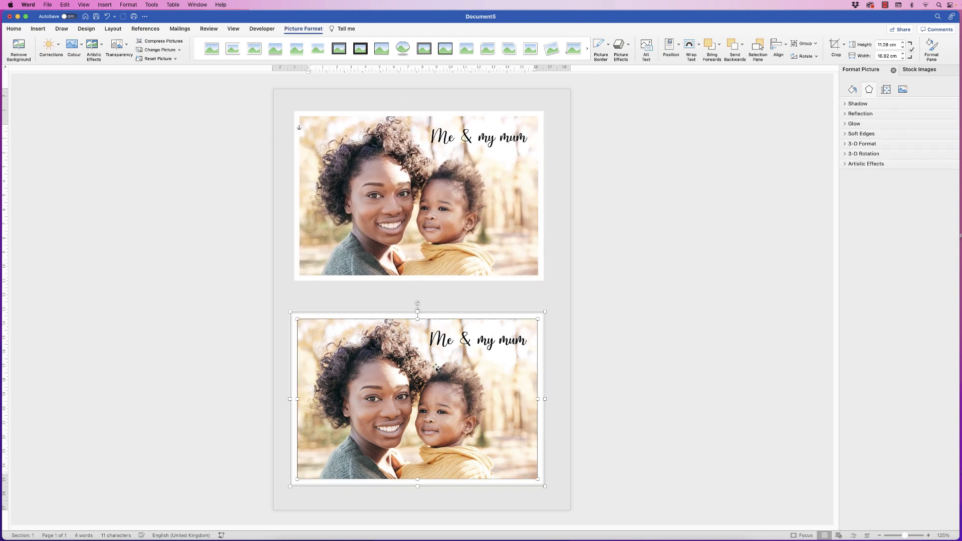
key("Delete")
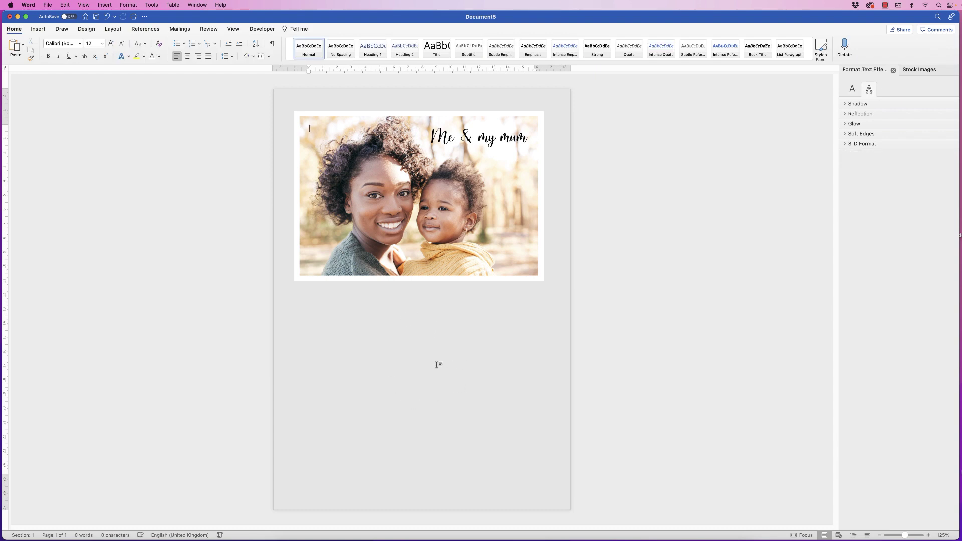
left_click(38, 29)
left_click(919, 69)
scroll(890, 184, "down", 5)
double_click(890, 185)
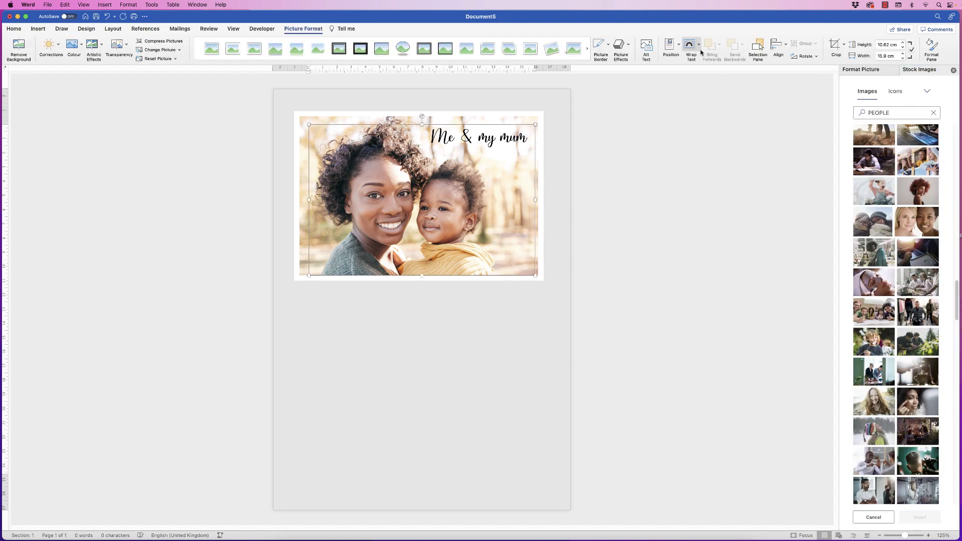
type("10")
key("Return")
left_click(38, 28)
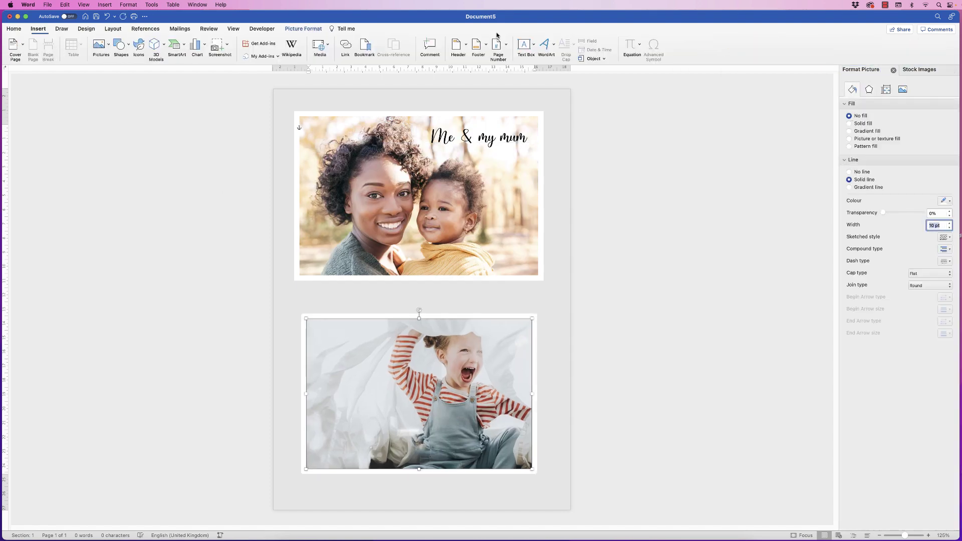
Draw a text box on the picture with the caption 'Fun / At / Playtime' on three lines.
left_click_drag(315, 337, 390, 458)
type("Fun")
key("Return")
type("At")
key("Return")
type("Playtime")
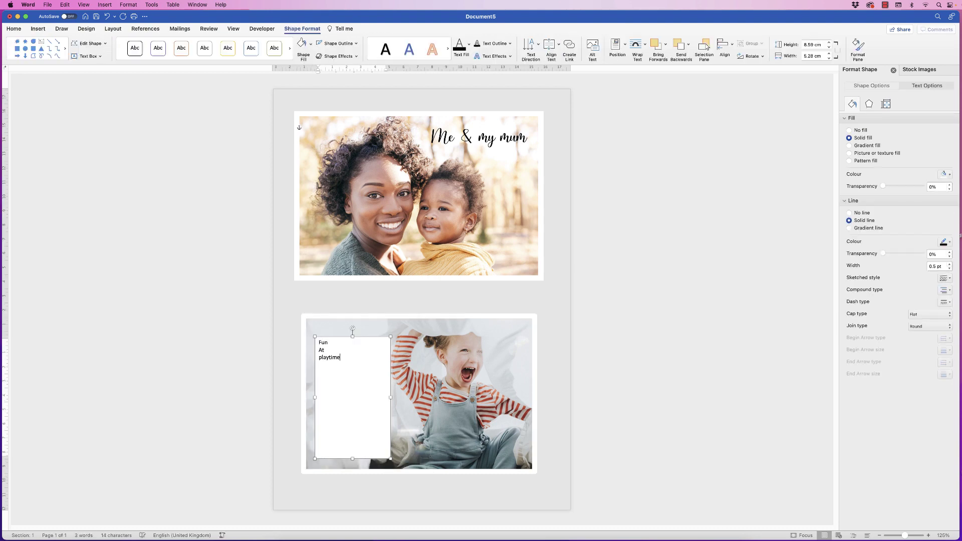
Give the caption box No fill, bellania 22 pt script font and centred lines.
left_click(849, 129)
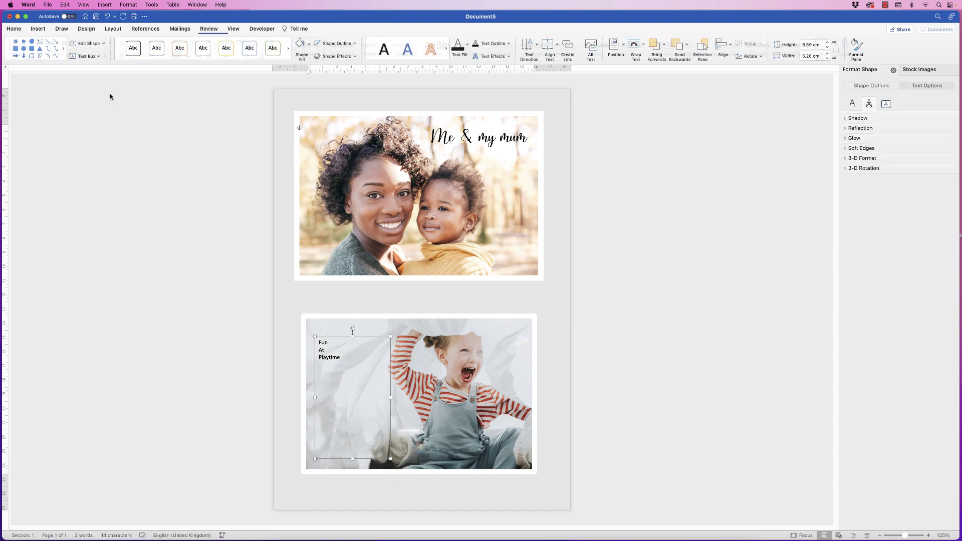
key("super+shift+period")
left_click(189, 57)
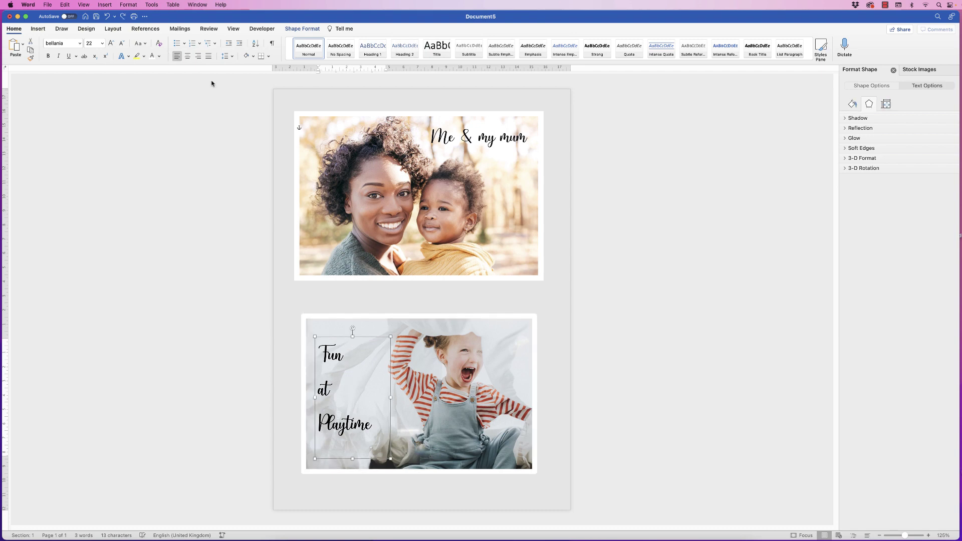
left_click(415, 318, "shift")
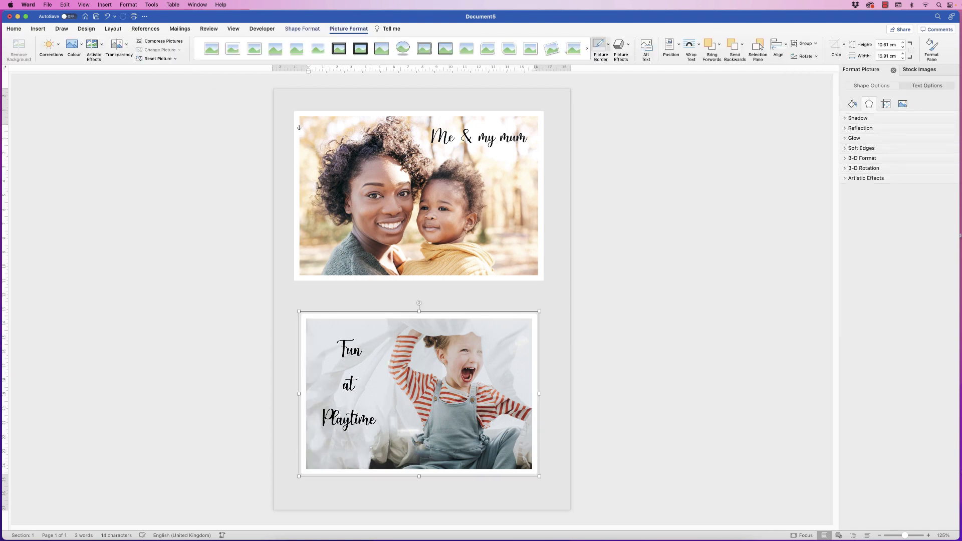
Use the Super+V shortcut on the 'Fun at Playtime' photo while matching it to the photo above.
key("super+v")
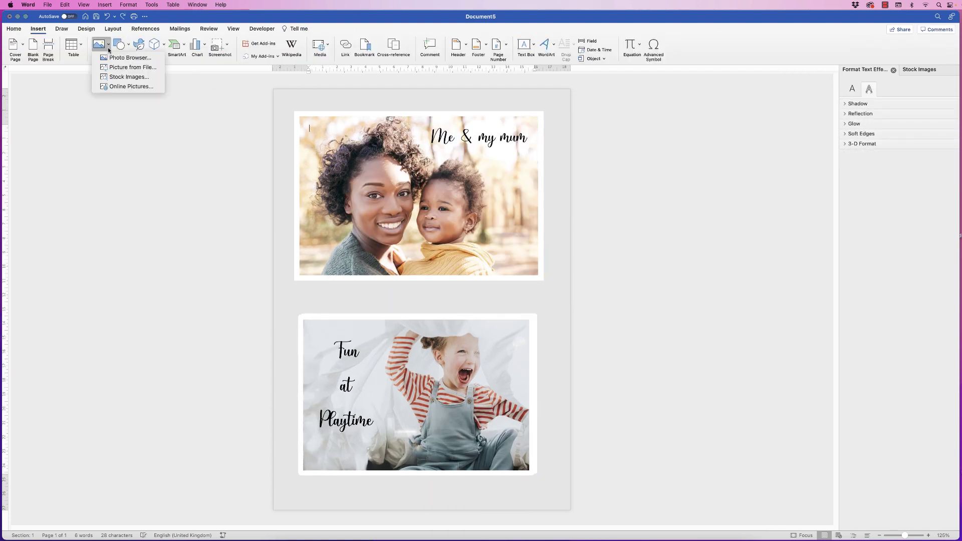